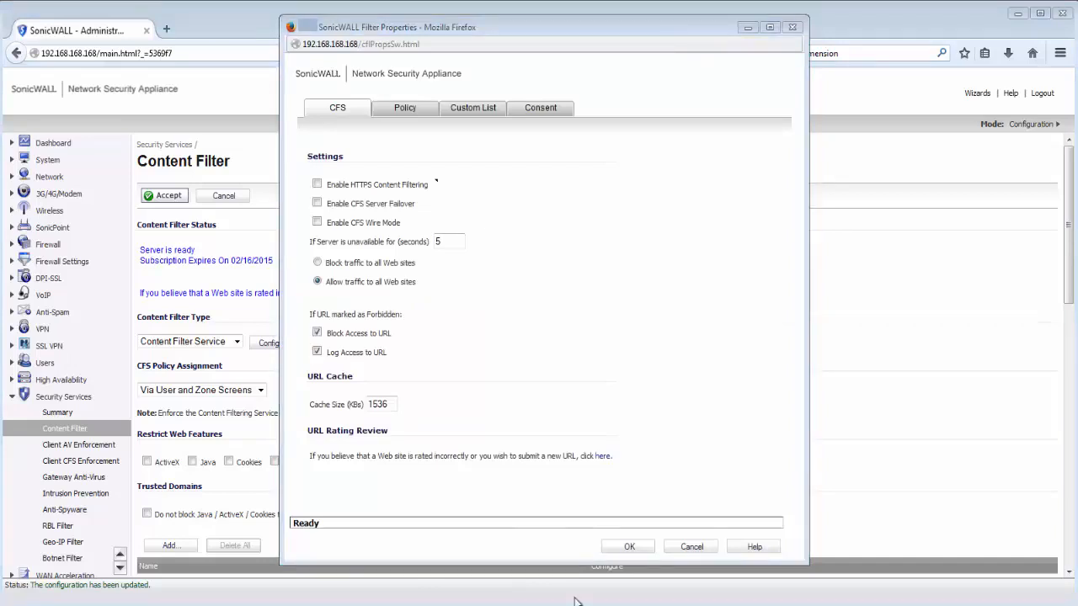
Turn on HTTPS content filtering and CFS server failover, then bring up the policy list showing Default
left_click(317, 184)
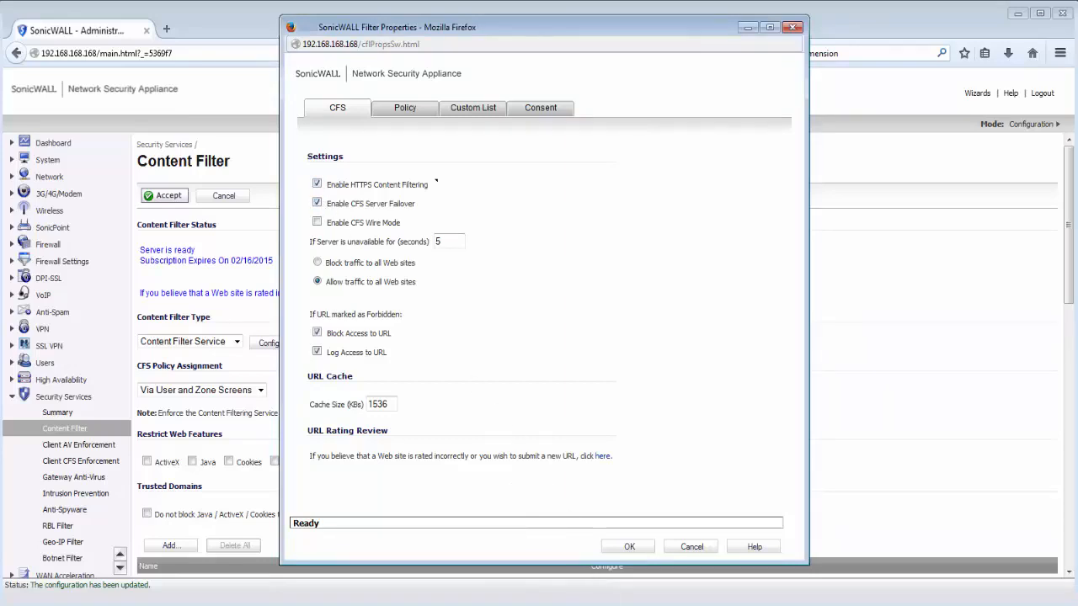
left_click(403, 107)
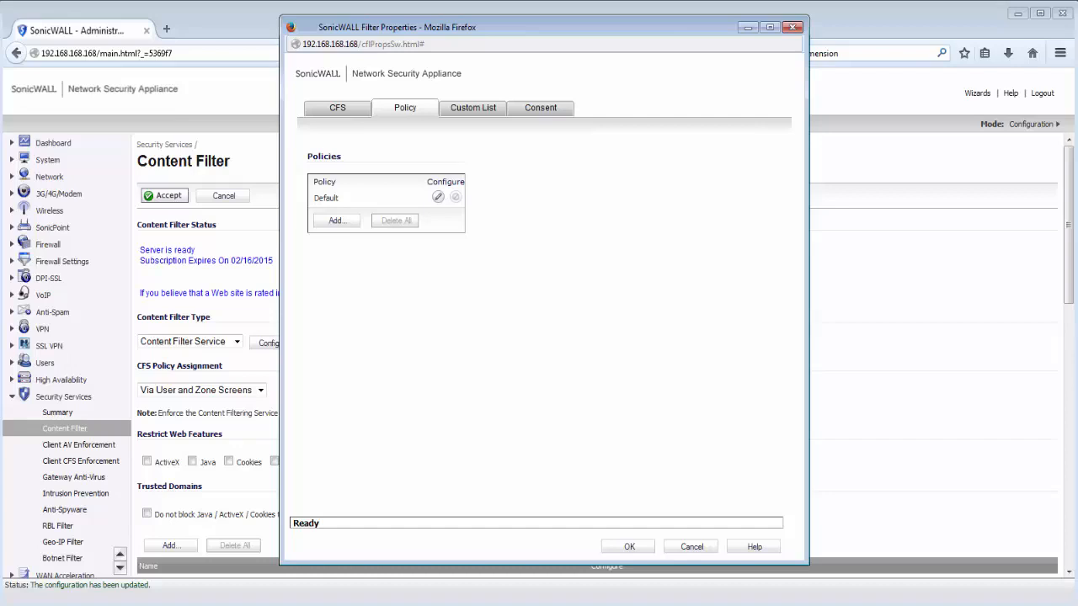
Make the Default policy forbid all web categories
left_click(438, 197)
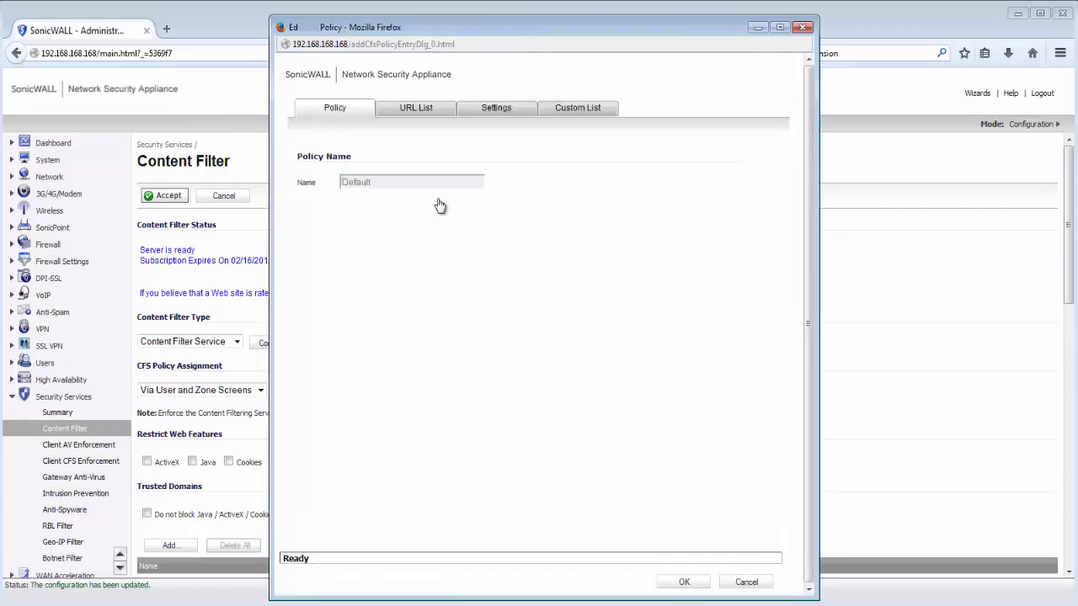
left_click(416, 110)
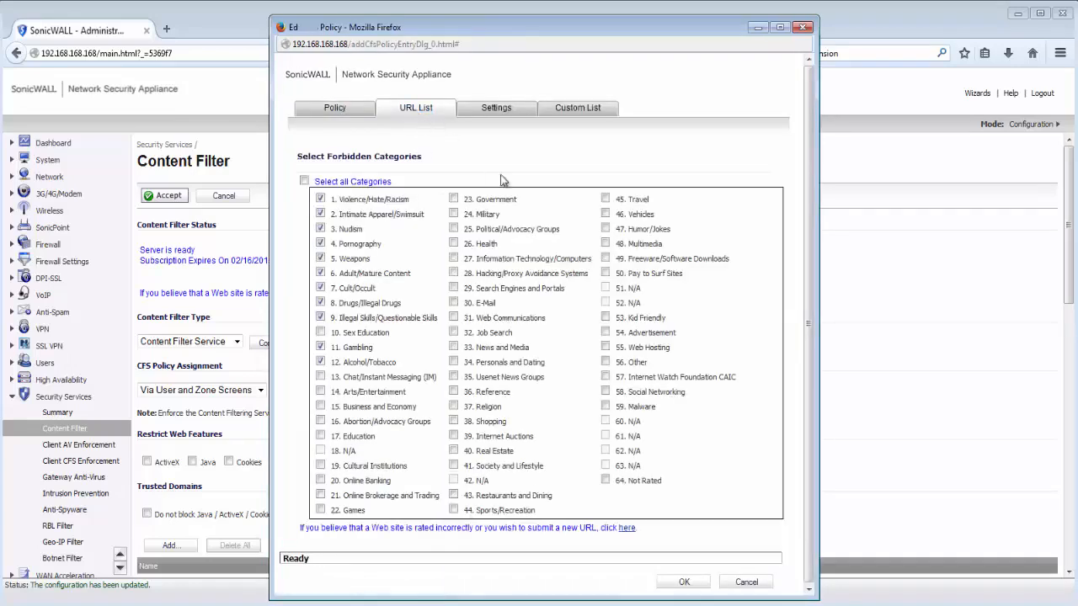
left_click(304, 181)
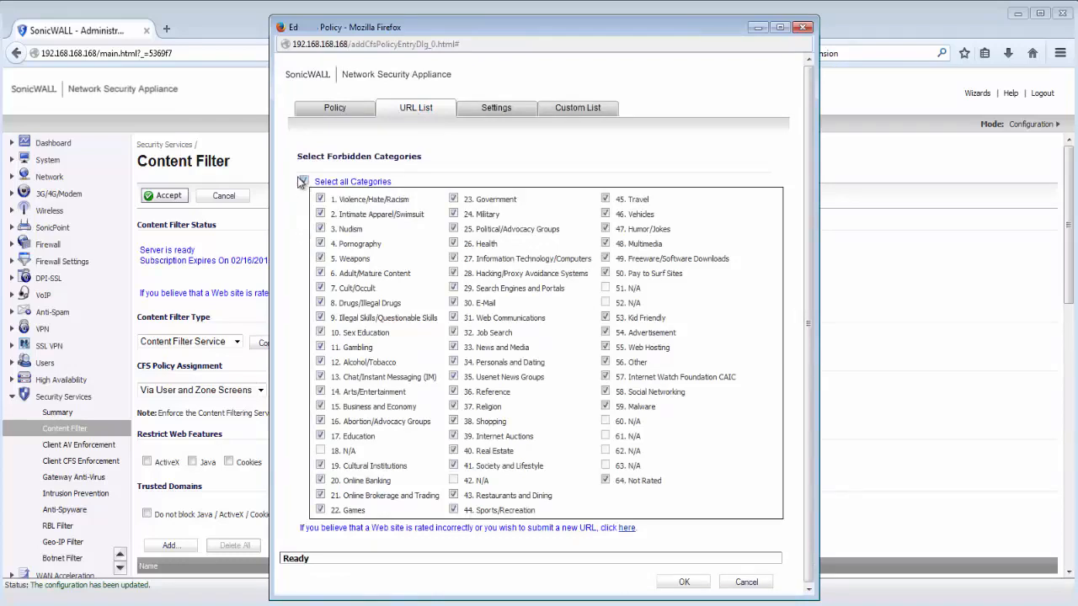
left_click(679, 582)
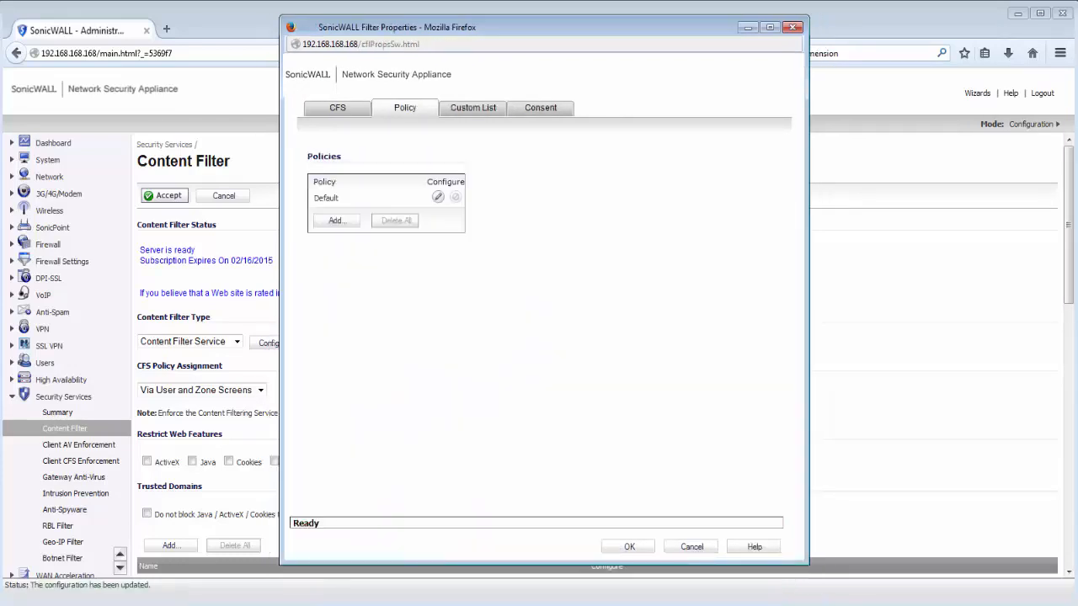
Create 'Teachers Policy' leaving Education, Search Engines and Portals, and E-Mail unblocked
left_click(335, 221)
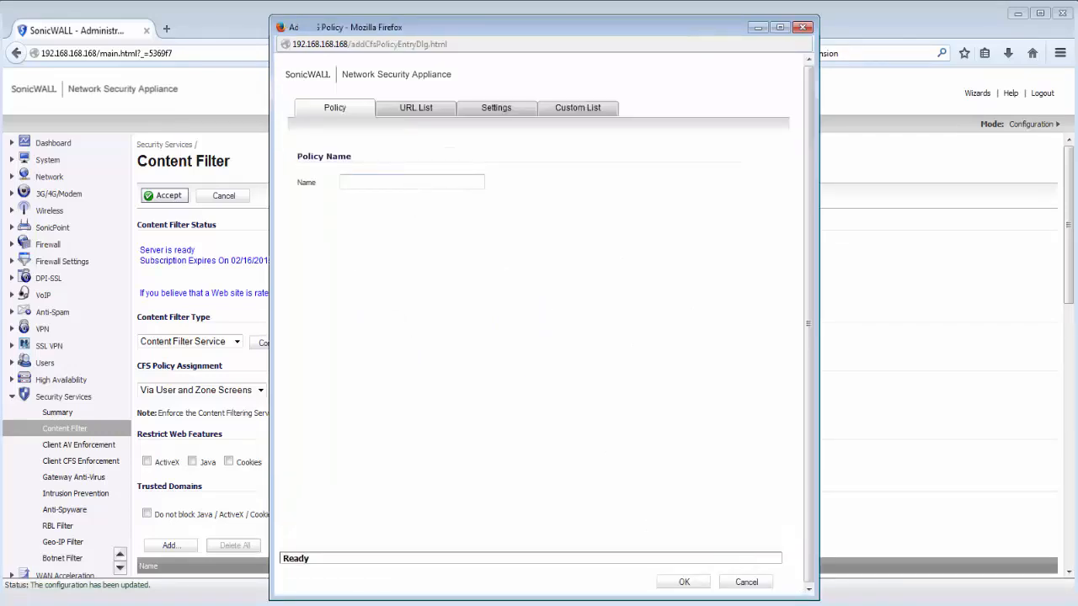
type("Teachers Policy")
left_click(431, 109)
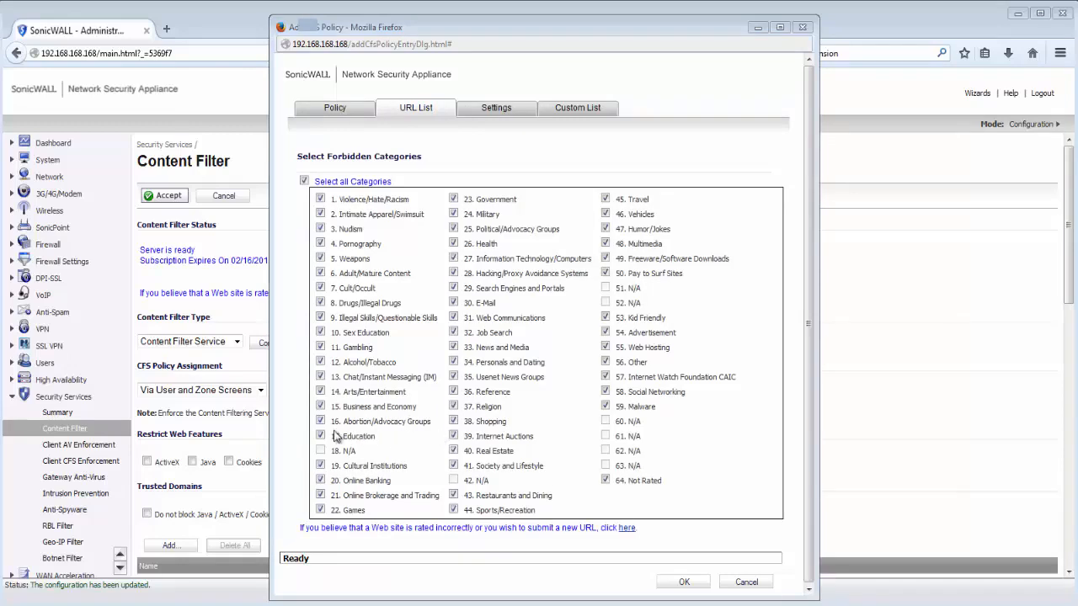
left_click(320, 436)
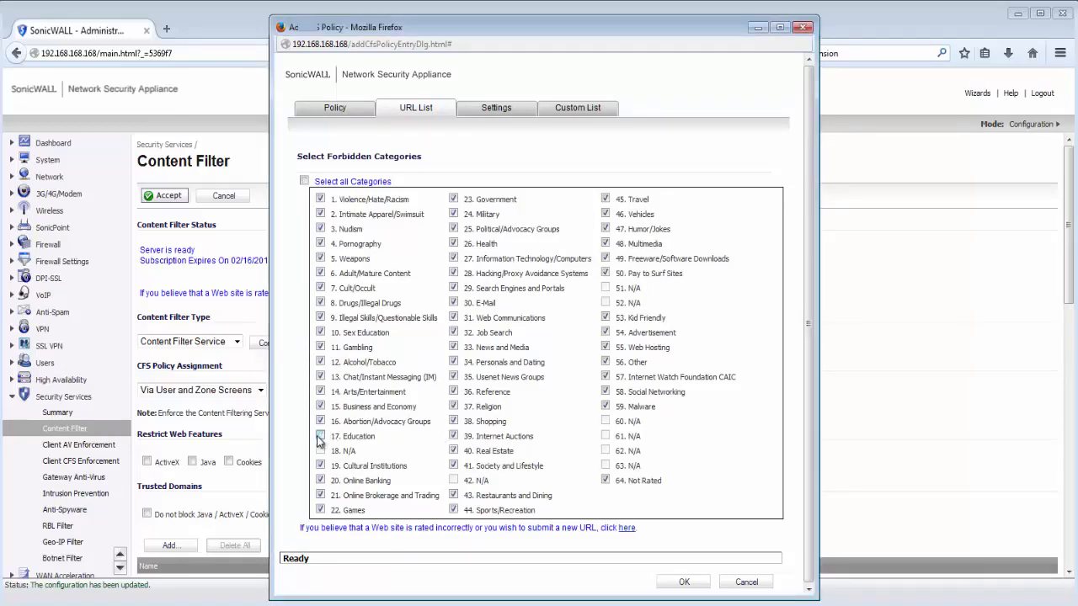
left_click(455, 288)
left_click(455, 303)
Set Teachers Policy's allowed and forbidden domain sources to Per Policy
left_click(498, 108)
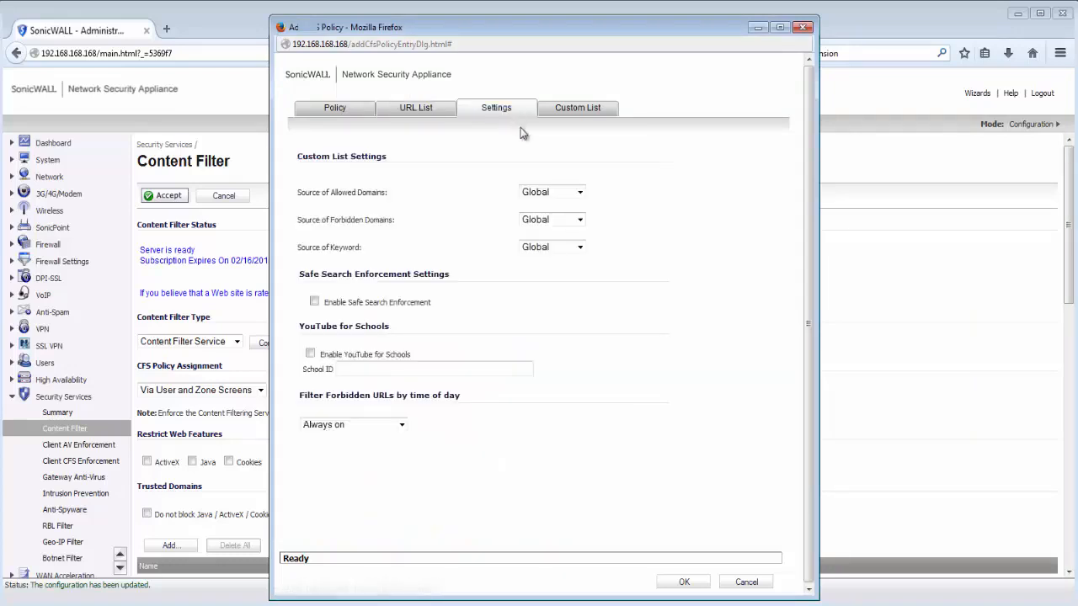
left_click(532, 192)
left_click(532, 228)
left_click(534, 218)
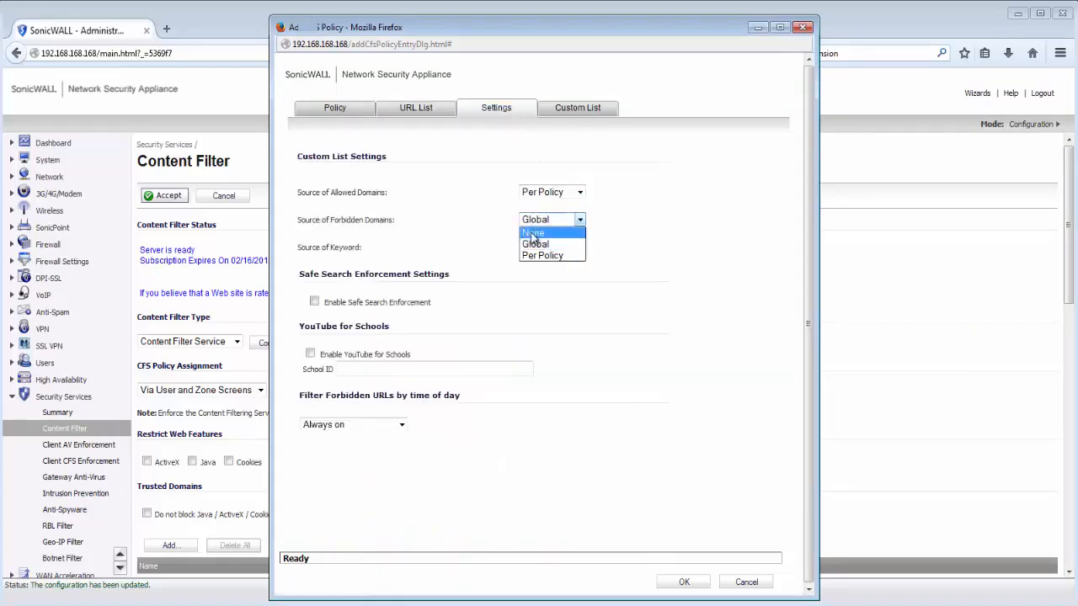
left_click(532, 255)
left_click(573, 111)
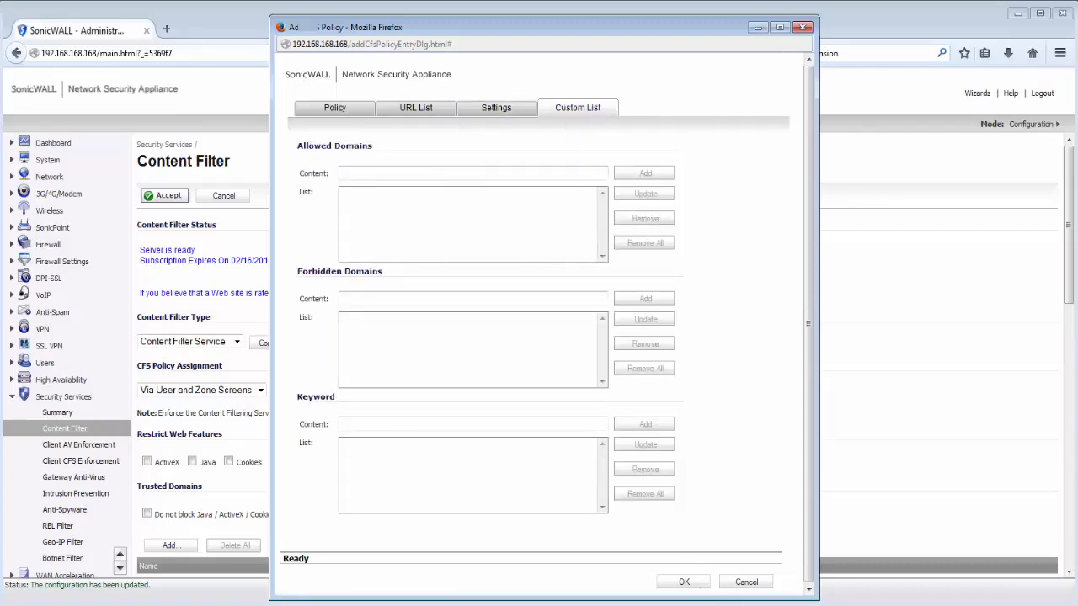
Allow dell.com and forbid mail.yahoo.com in Teachers Policy, then save it
type("dell.com")
left_click(642, 174)
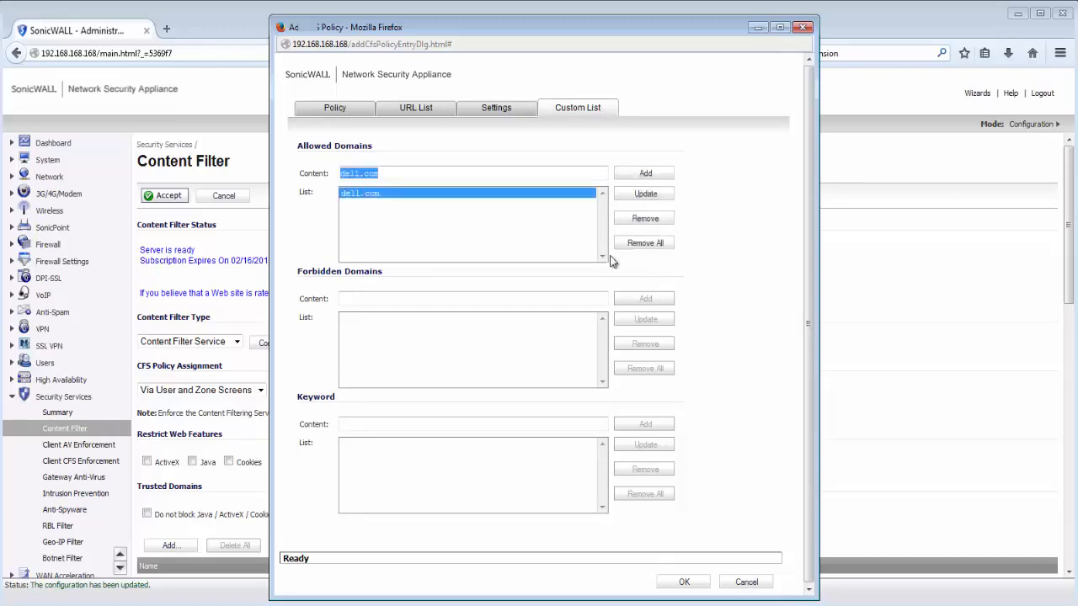
left_click(544, 301)
type("mail.")
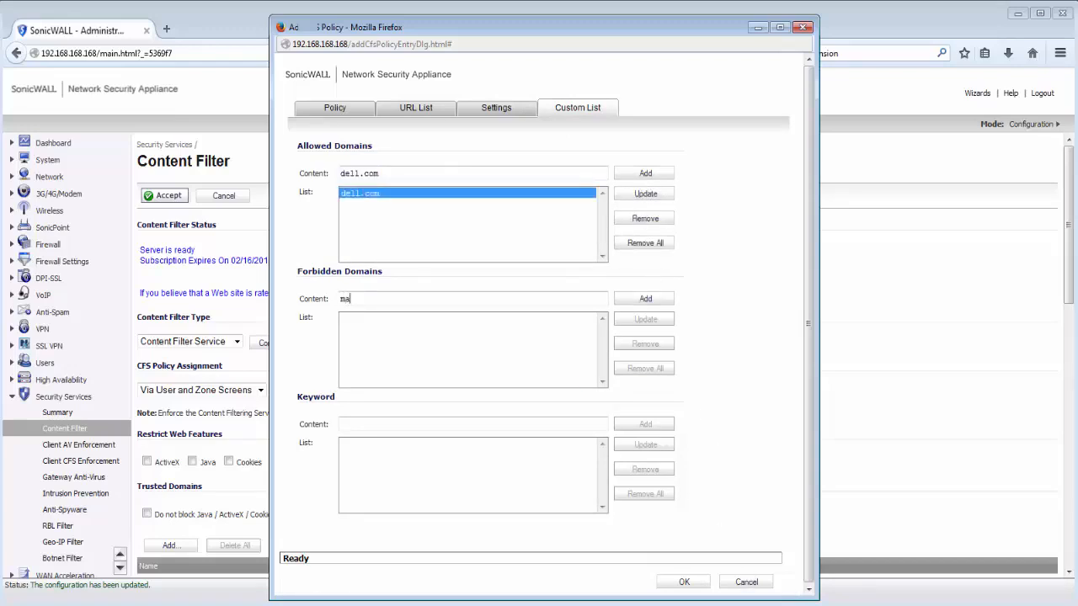
type("yahoo.com")
left_click(661, 301)
left_click(684, 582)
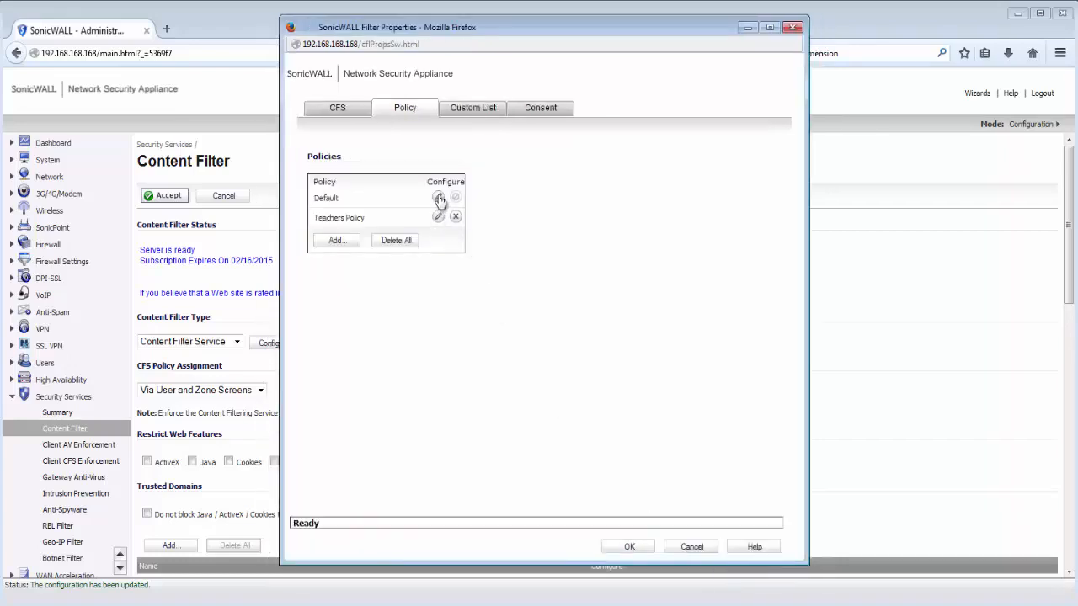
Set the Default policy's allowed and forbidden domain sources to Per Policy
left_click(438, 196)
left_click(494, 111)
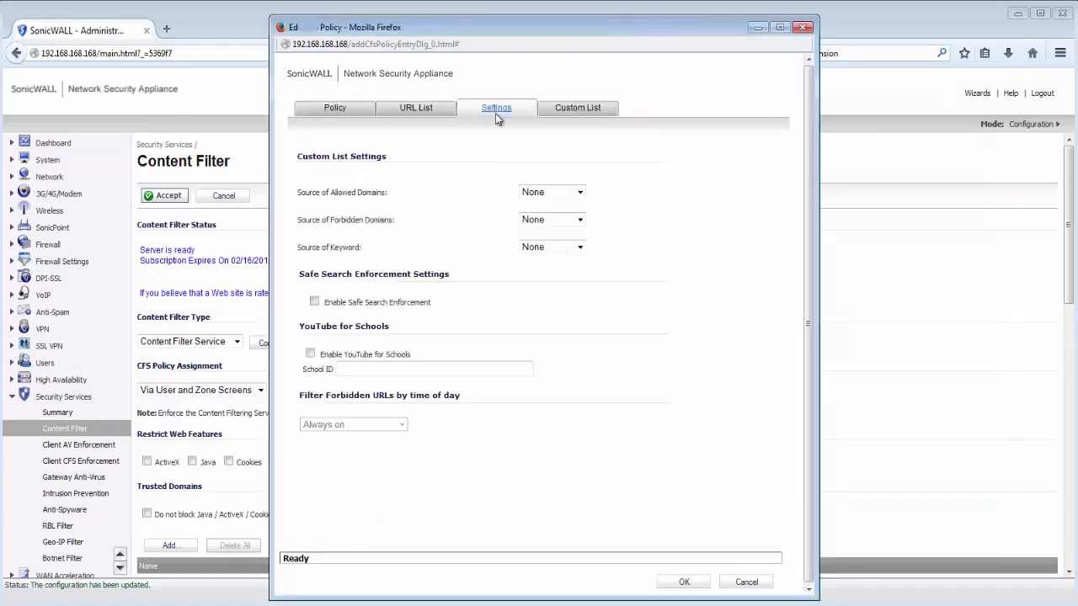
left_click(538, 194)
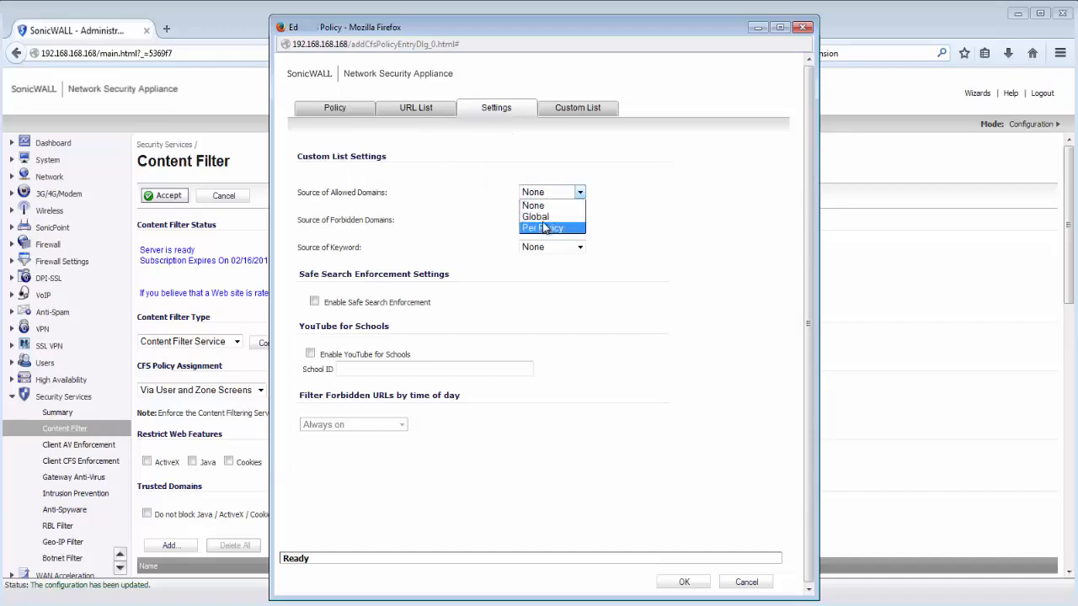
left_click(543, 226)
left_click(543, 225)
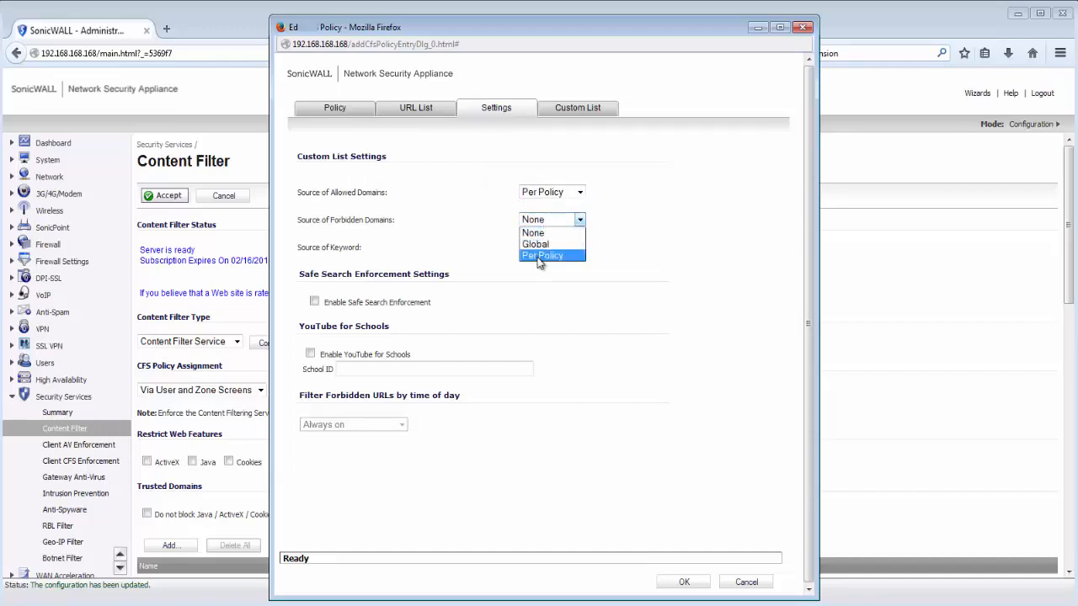
left_click(541, 255)
Add mail.yahoo.com to Default's forbidden domains and save the policy
left_click(578, 108)
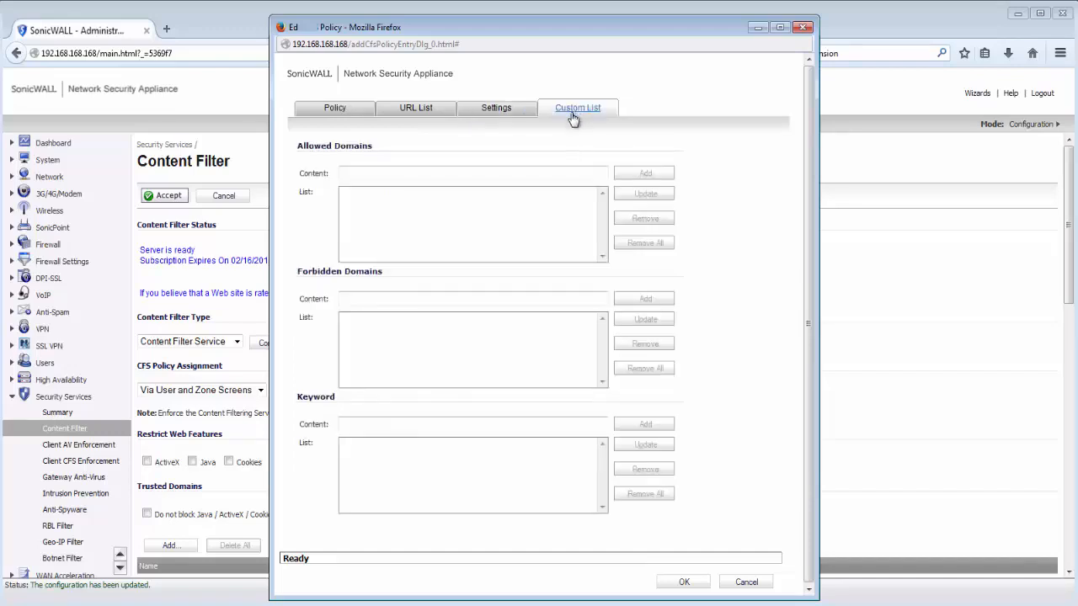
left_click(391, 297)
type("mail.yahoo.com")
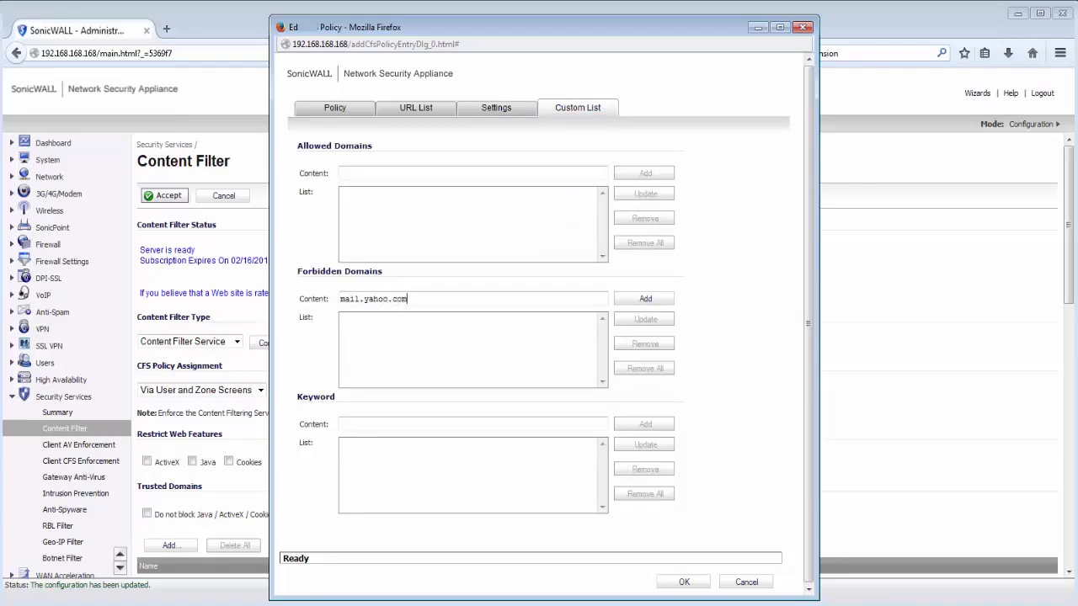
left_click(655, 305)
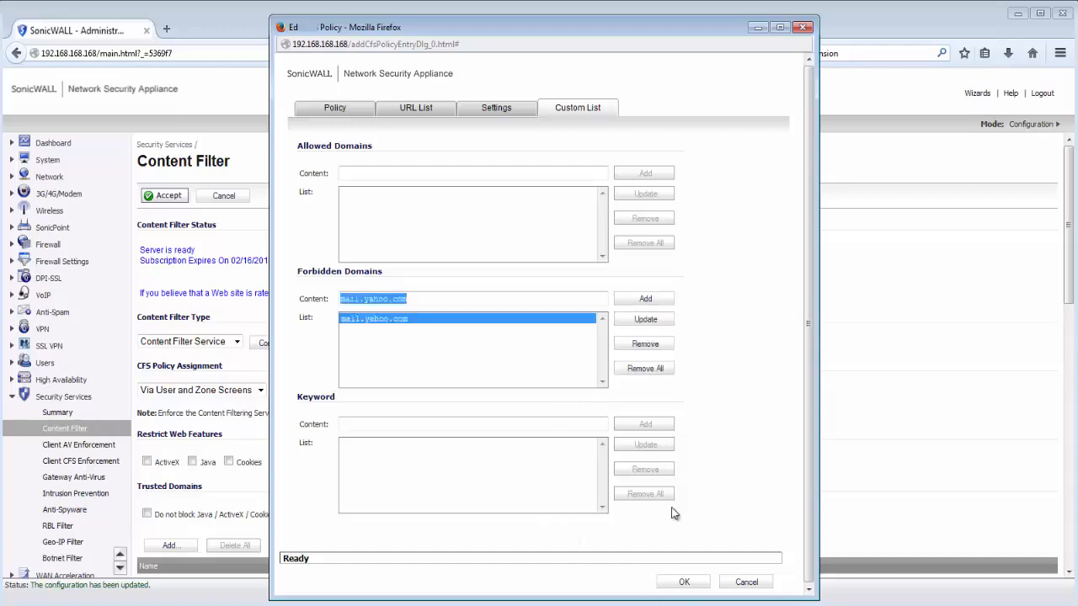
left_click(679, 581)
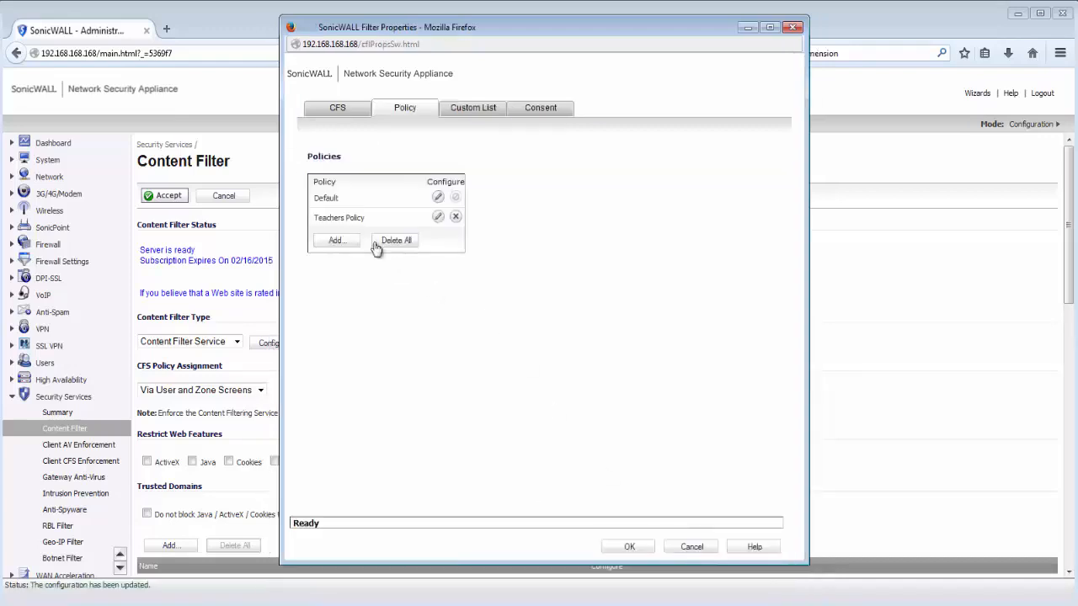
Create 'Students Policy' leaving only Education and E-Mail unblocked
left_click(348, 242)
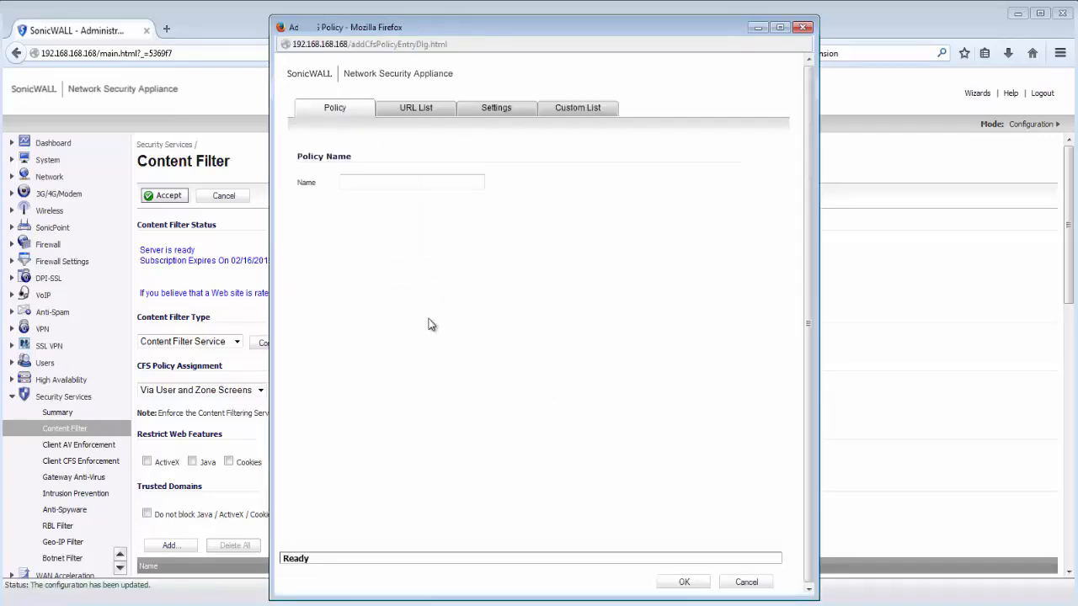
left_click(394, 185)
type("Students Policy")
left_click(416, 109)
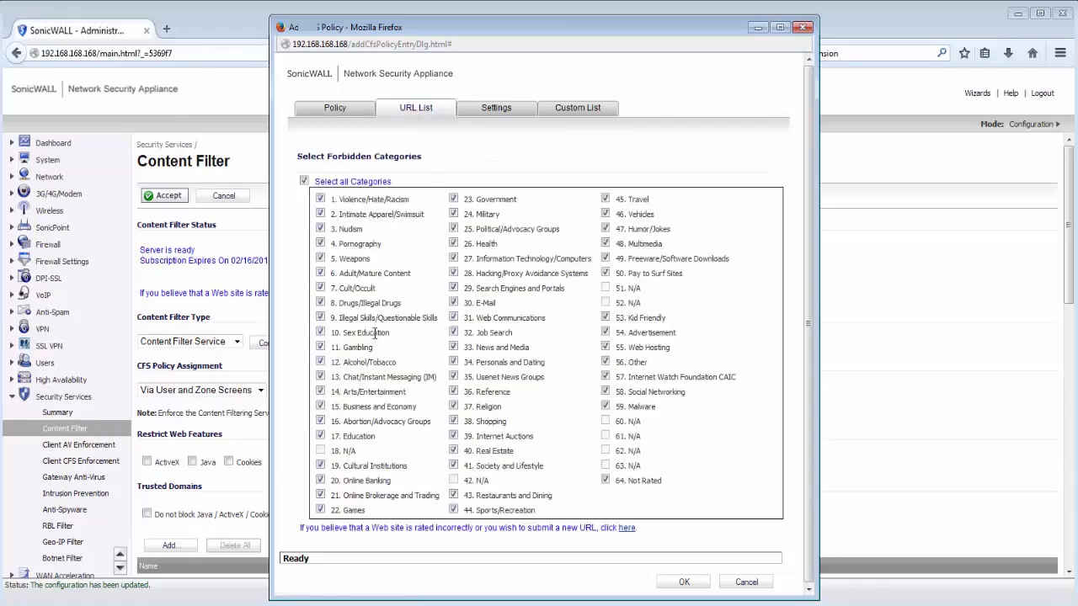
left_click(320, 436)
left_click(454, 303)
Set Students Policy's allowed and forbidden domain sources to Per Policy
left_click(502, 113)
left_click(553, 192)
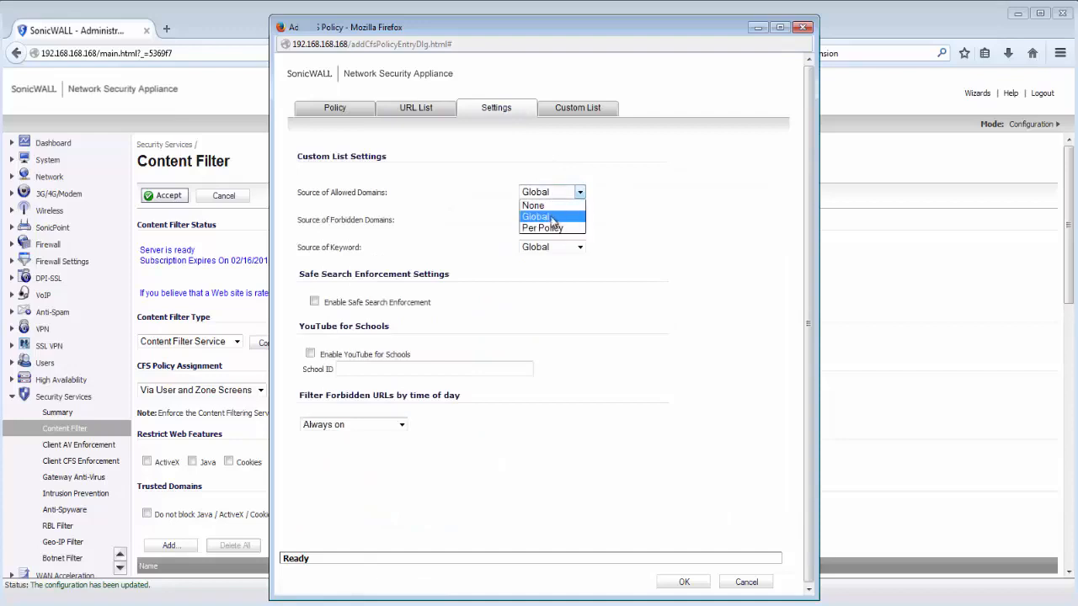
left_click(547, 228)
left_click(551, 220)
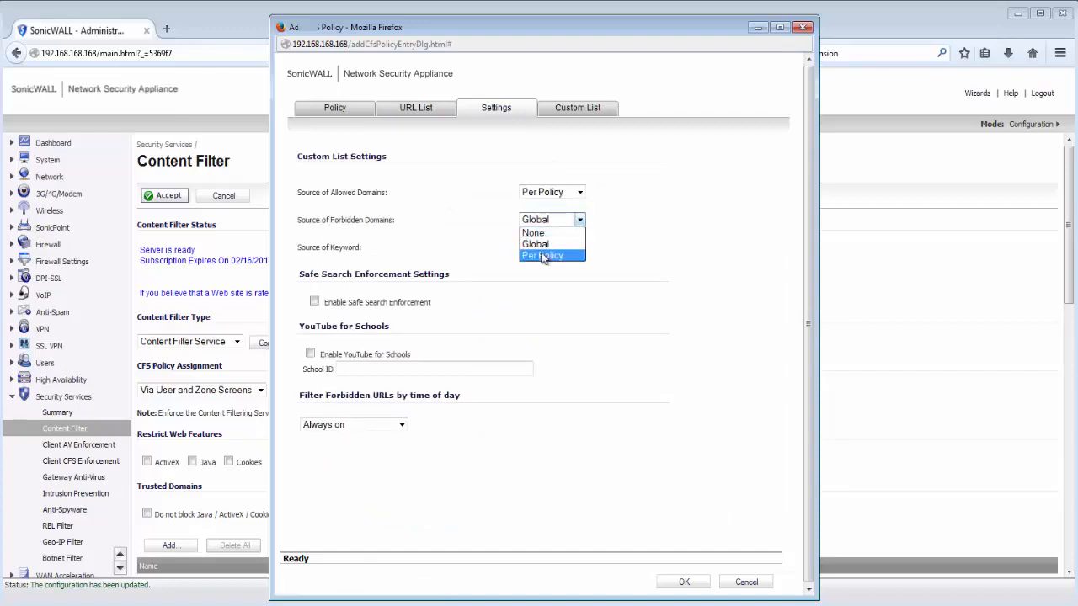
left_click(545, 256)
left_click(568, 112)
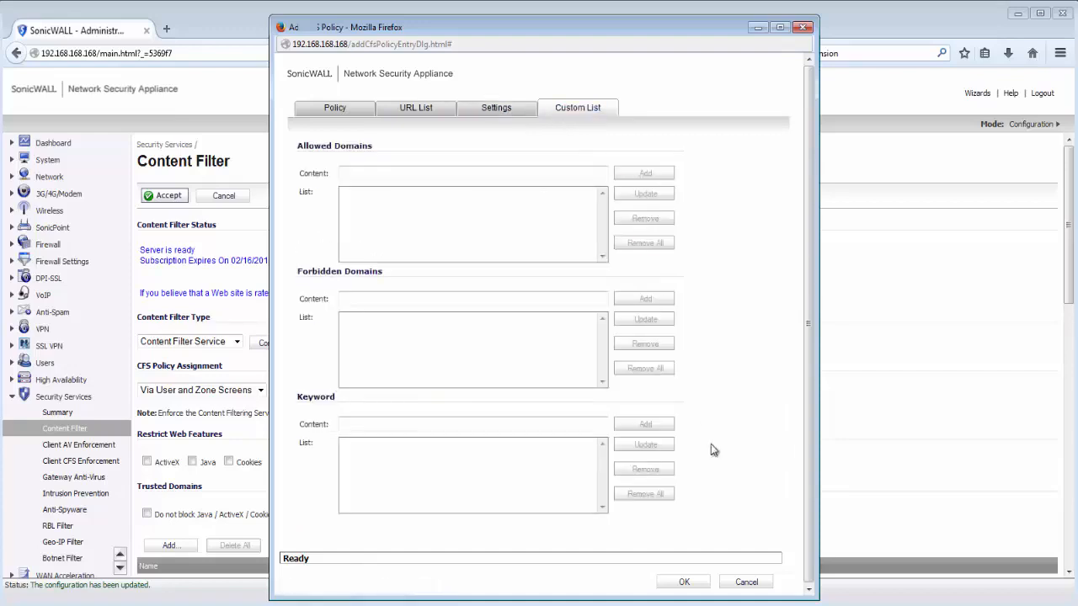
left_click(373, 172)
type("www.networkcomputing.com")
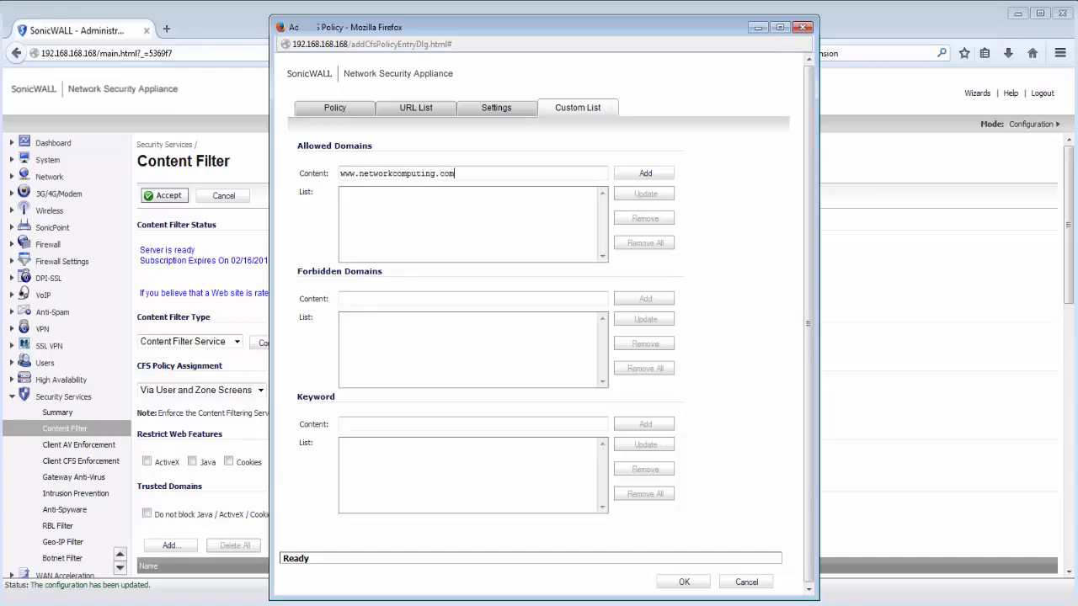
left_click(627, 175)
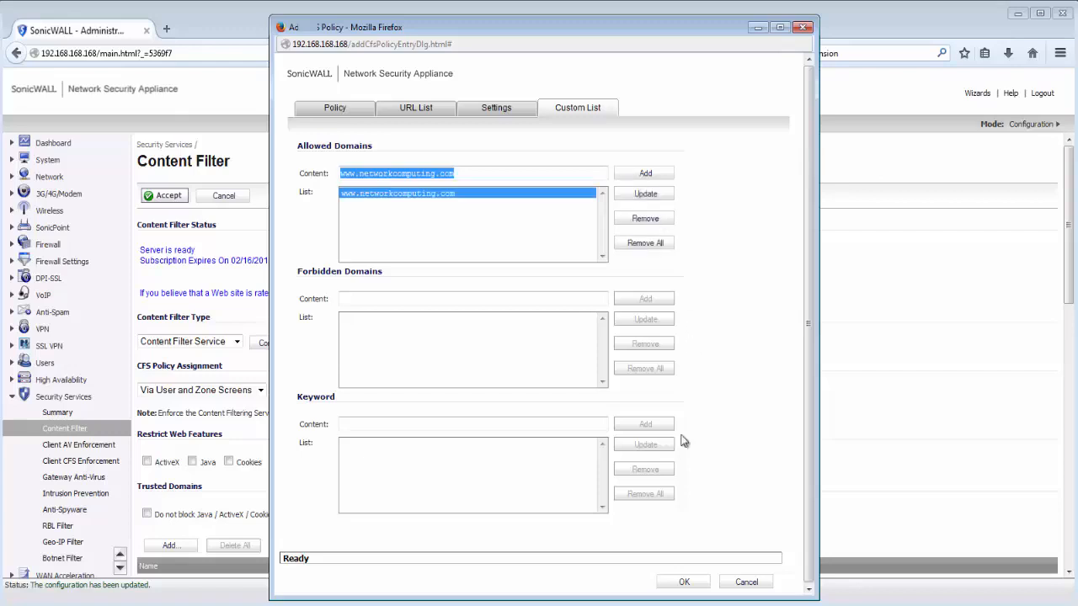
left_click(358, 299)
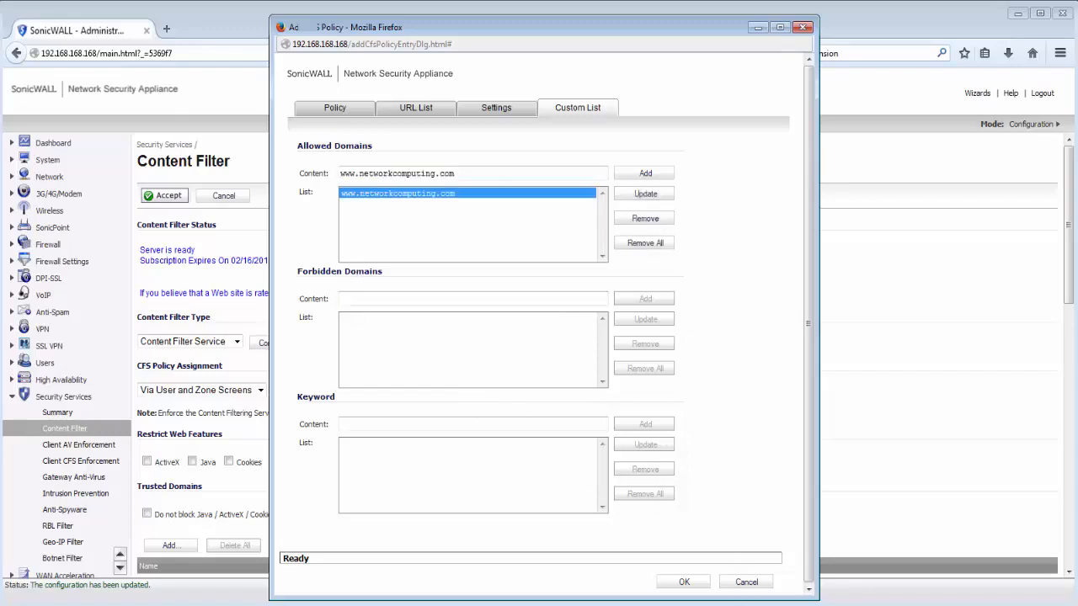
type("accounts.google.com")
left_click(648, 298)
type("mail.google.com")
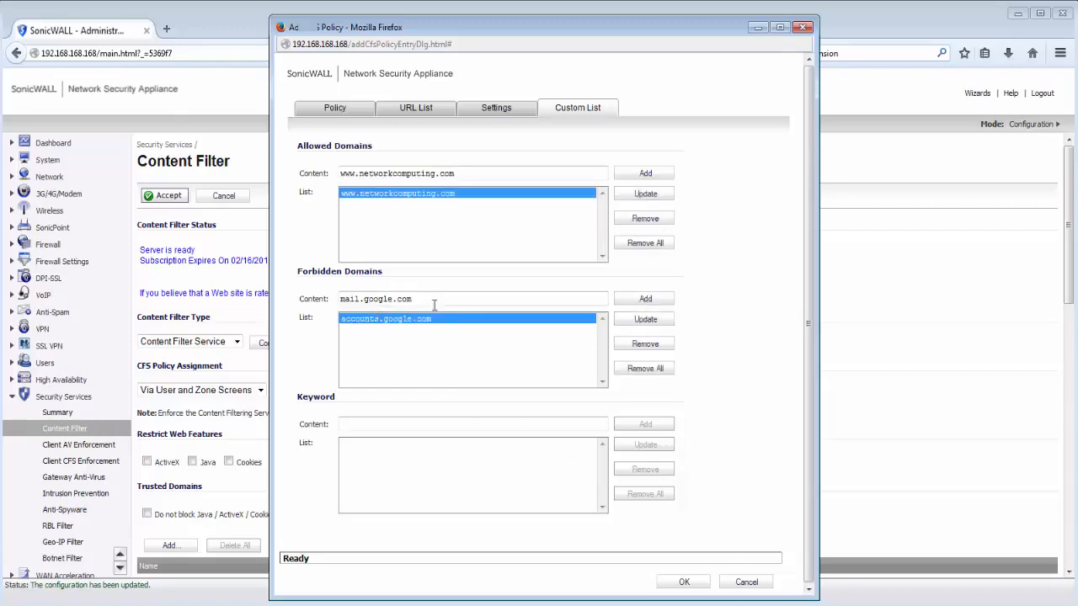
left_click(638, 300)
left_click(669, 583)
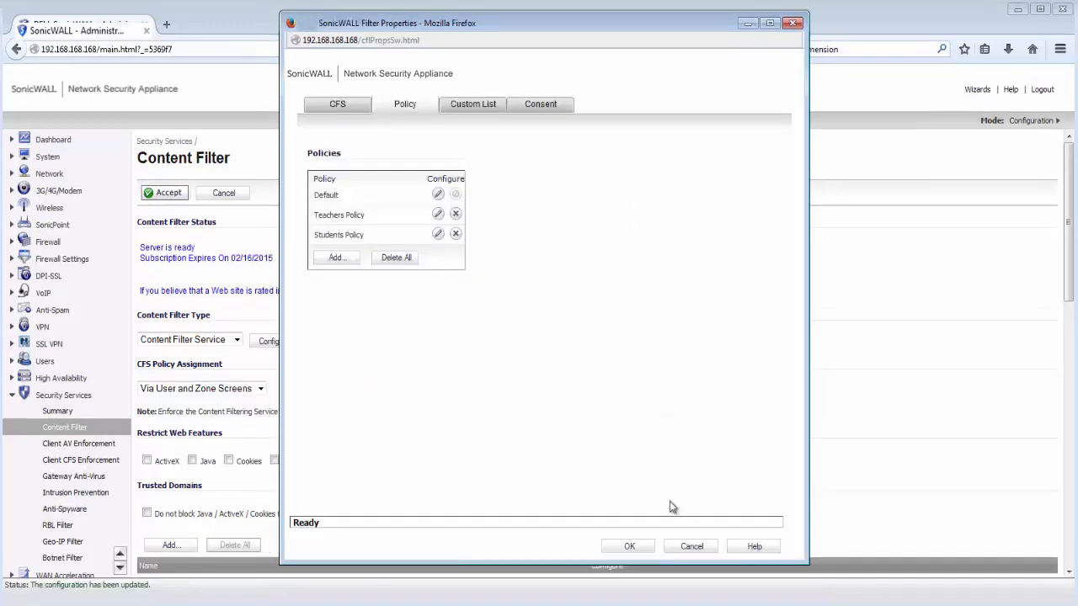
Add accounts.google.com and mail.google.com to Default's forbidden domains and save the filter properties
left_click(438, 195)
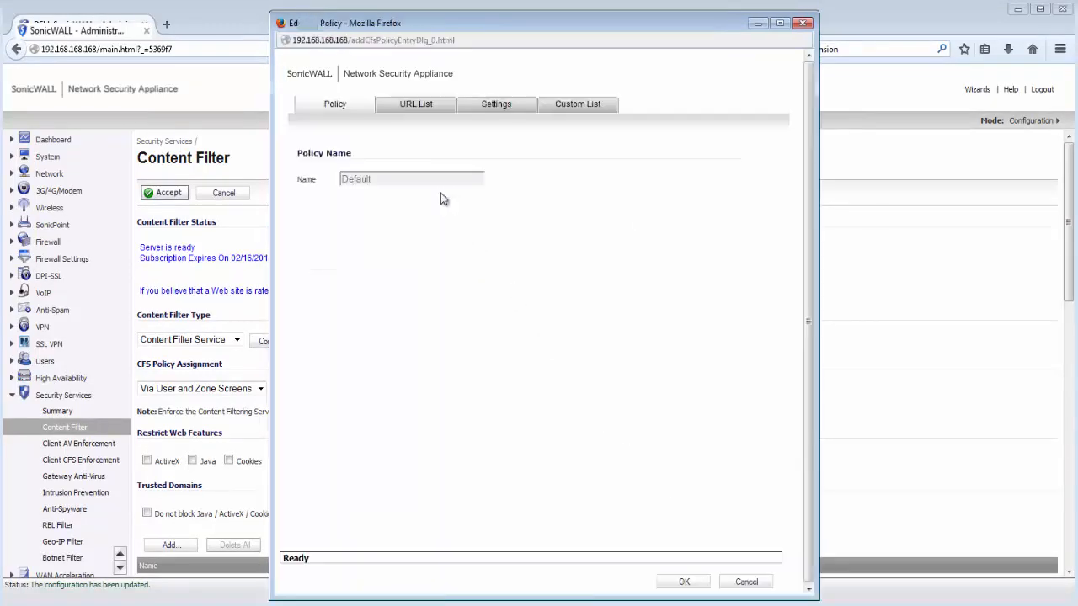
left_click(572, 105)
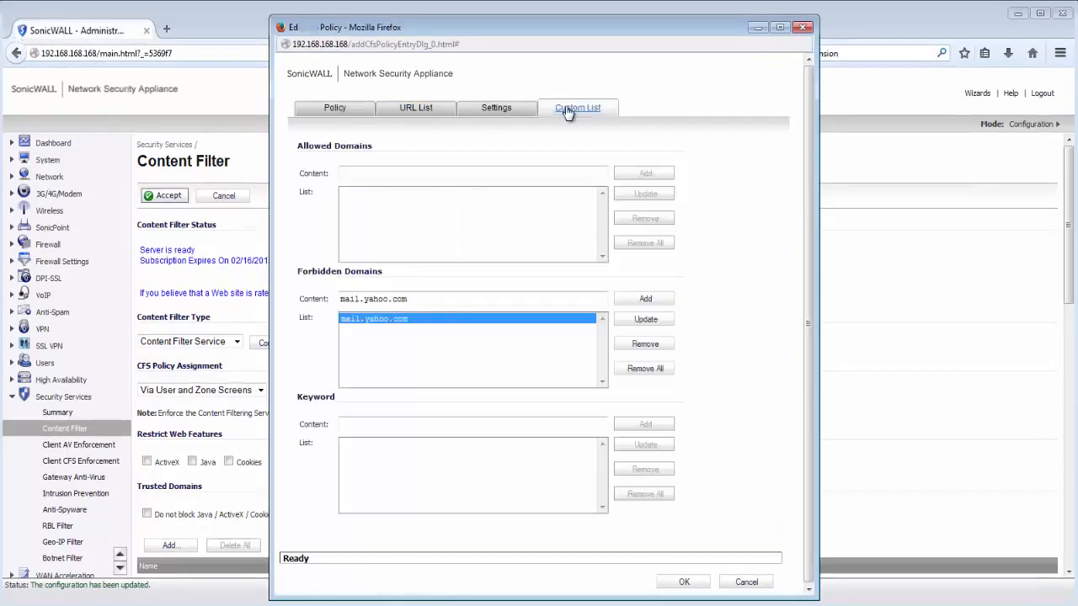
left_click_drag(410, 299, 328, 298)
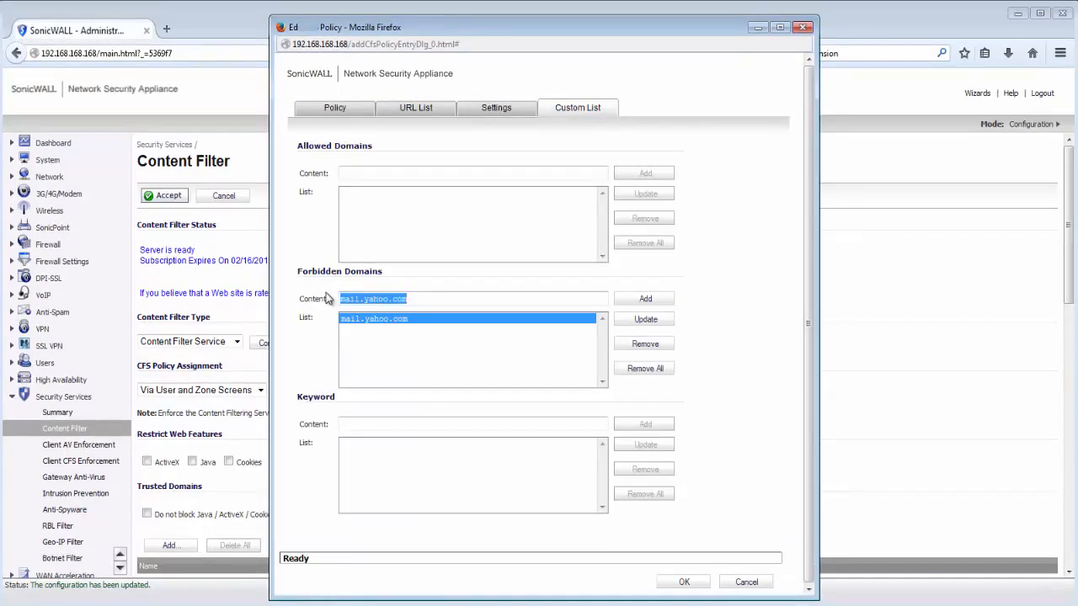
type("accounts.google.com")
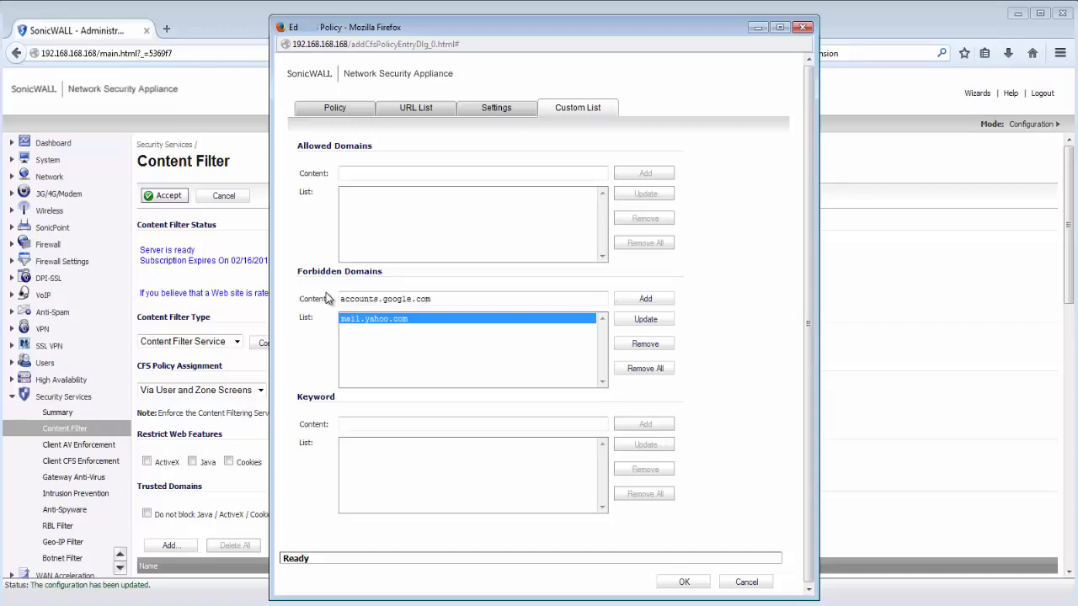
left_click(633, 300)
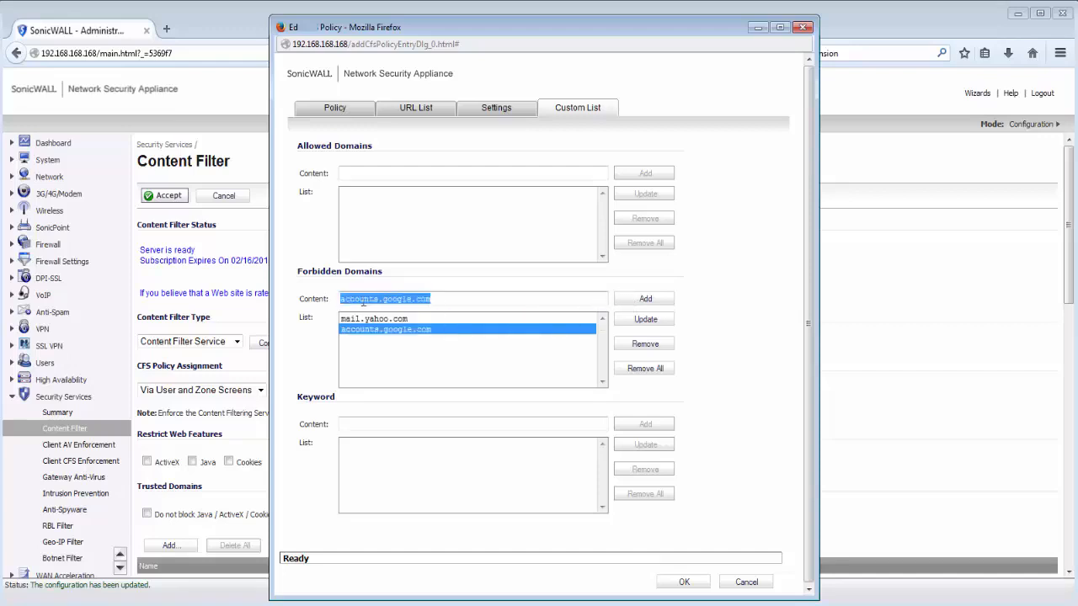
type("mail")
left_click(645, 299)
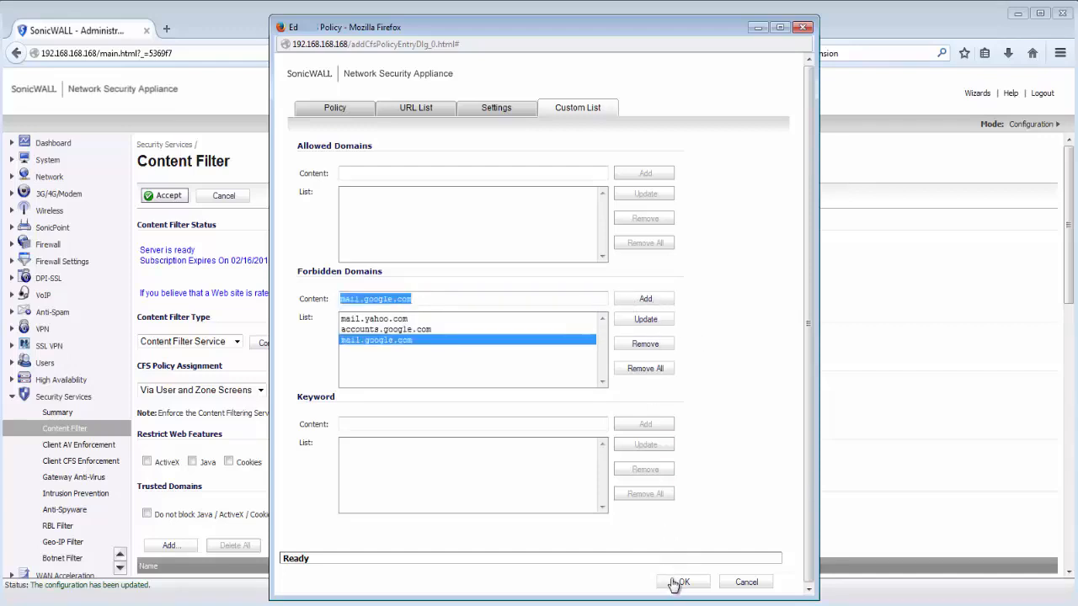
left_click(676, 582)
left_click(653, 548)
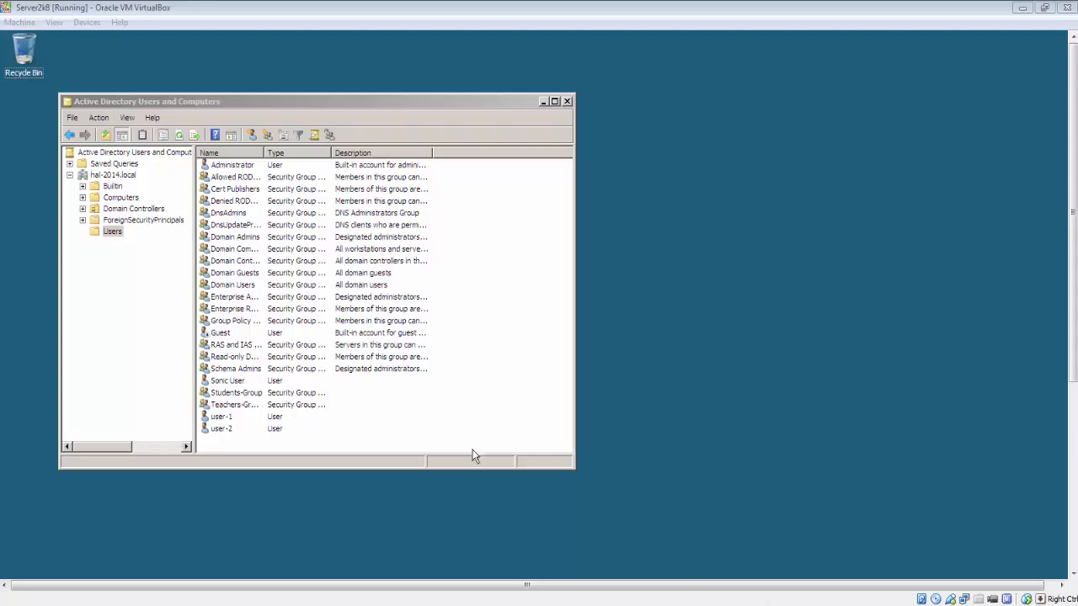
left_click(234, 381)
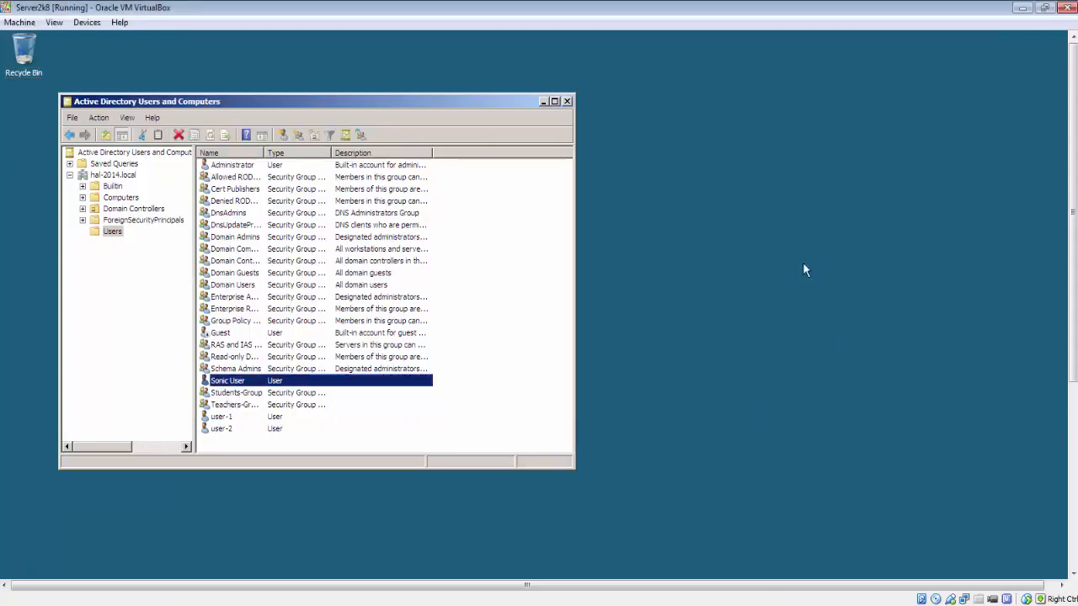
double_click(241, 382)
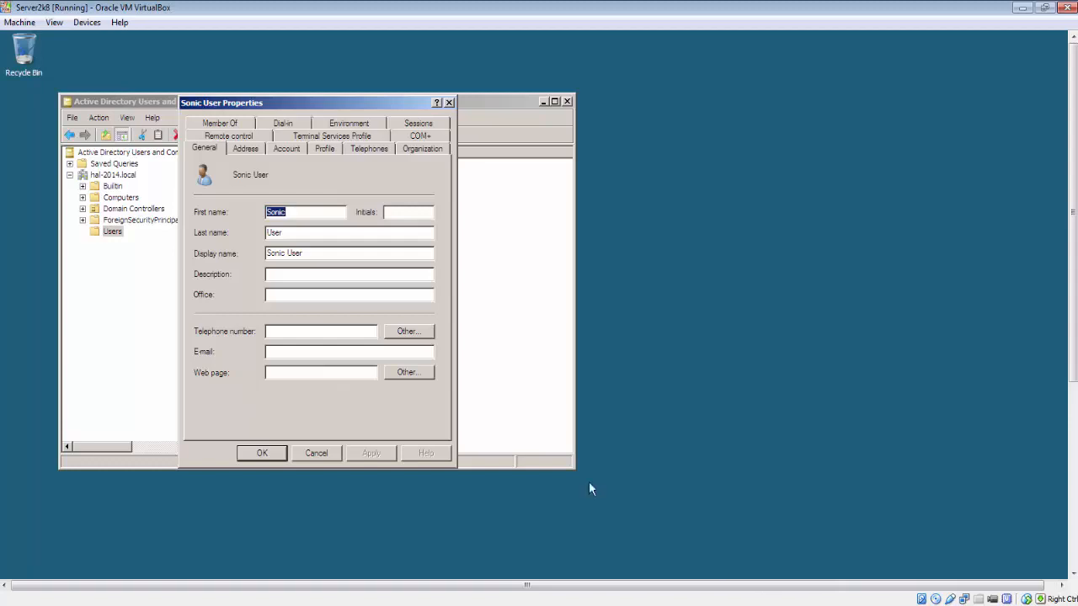
left_click_drag(310, 254, 242, 255)
left_click(333, 457)
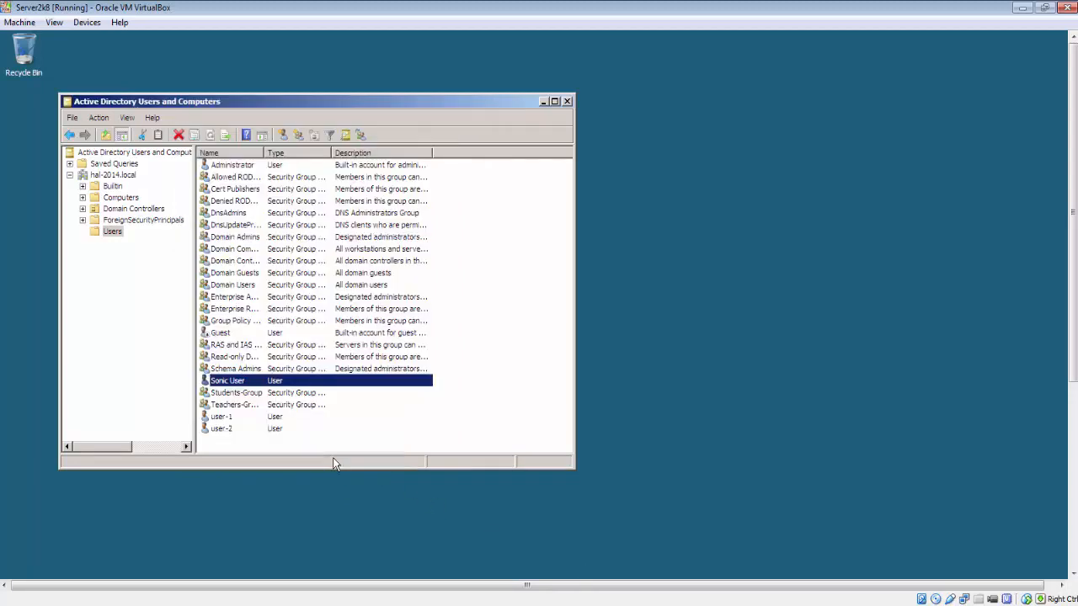
left_click(249, 403)
left_click(249, 393)
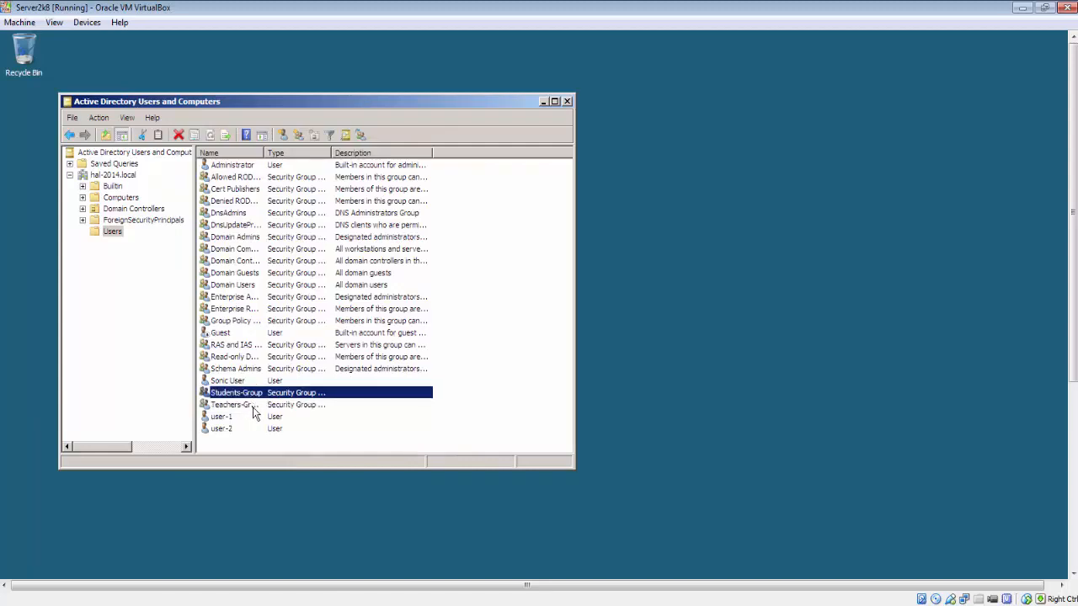
left_click(244, 405)
double_click(242, 404)
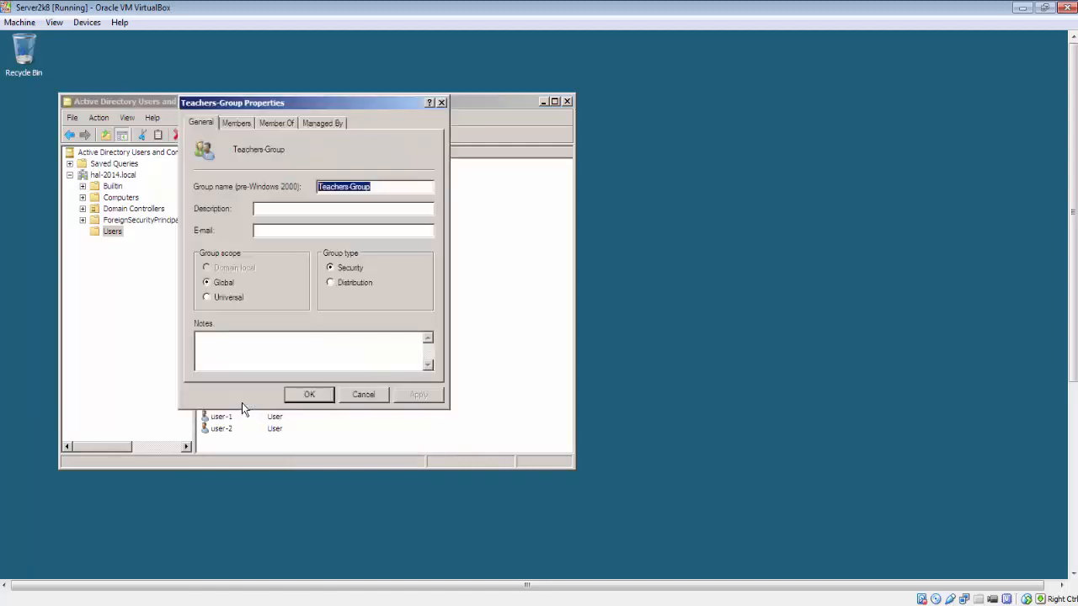
left_click(236, 124)
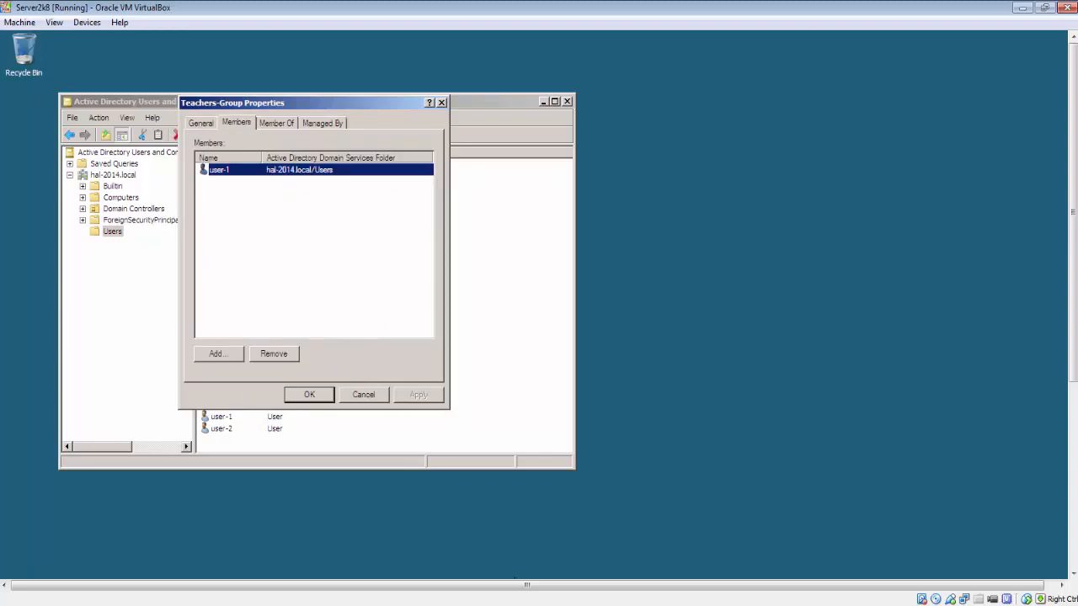
left_click(355, 399)
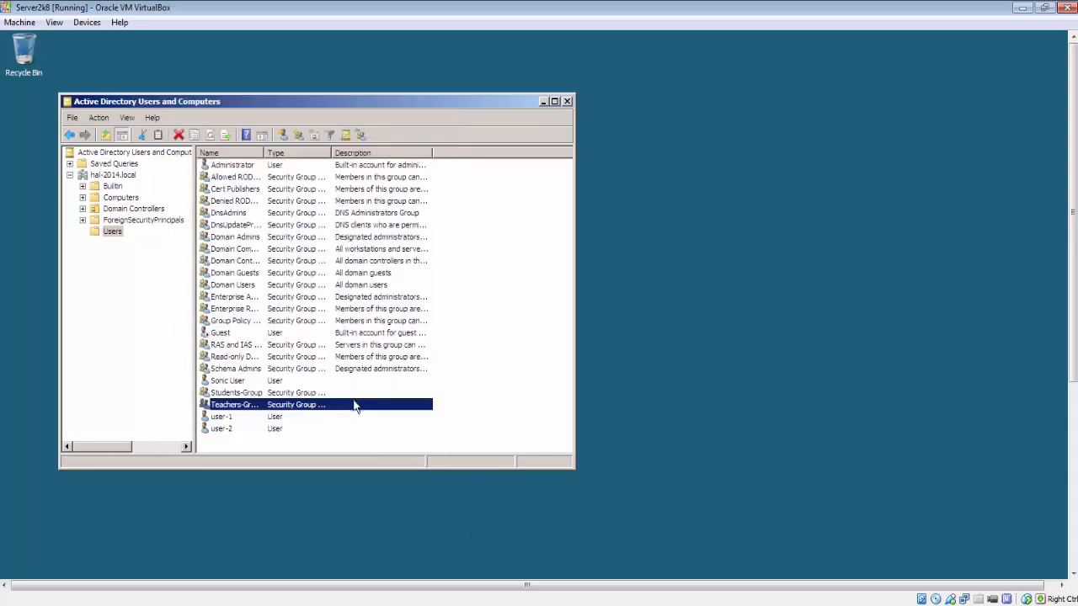
double_click(230, 392)
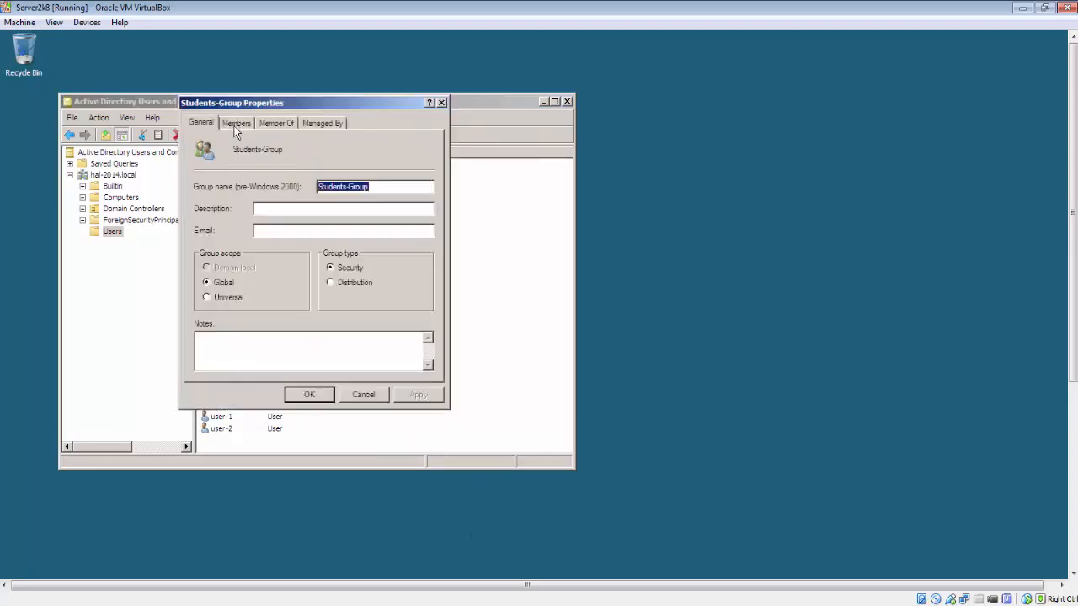
left_click(236, 124)
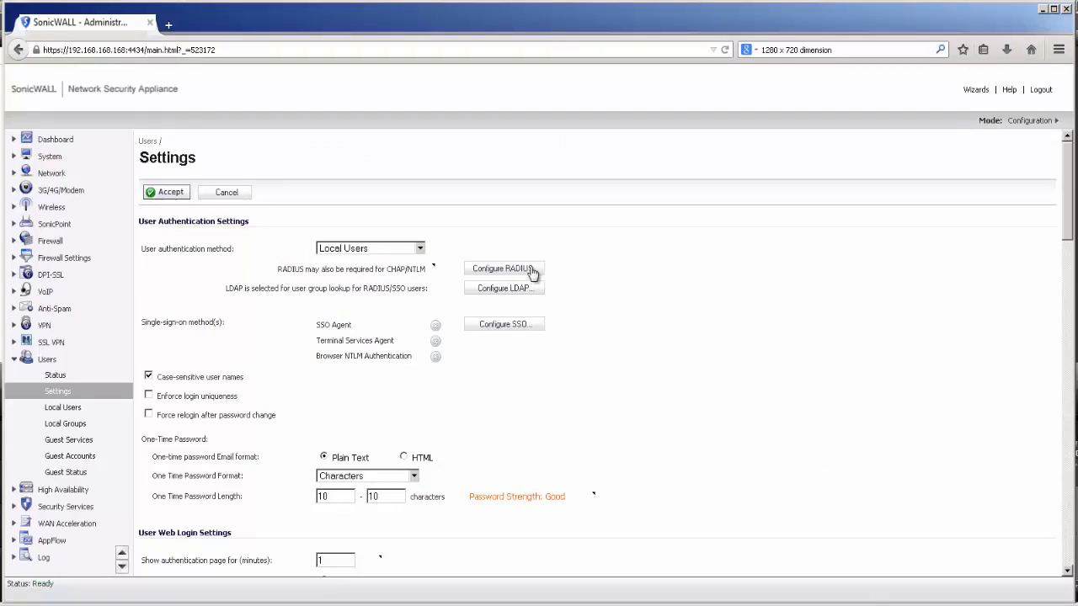
Set the user authentication method to LDAP + Local Users
left_click(411, 249)
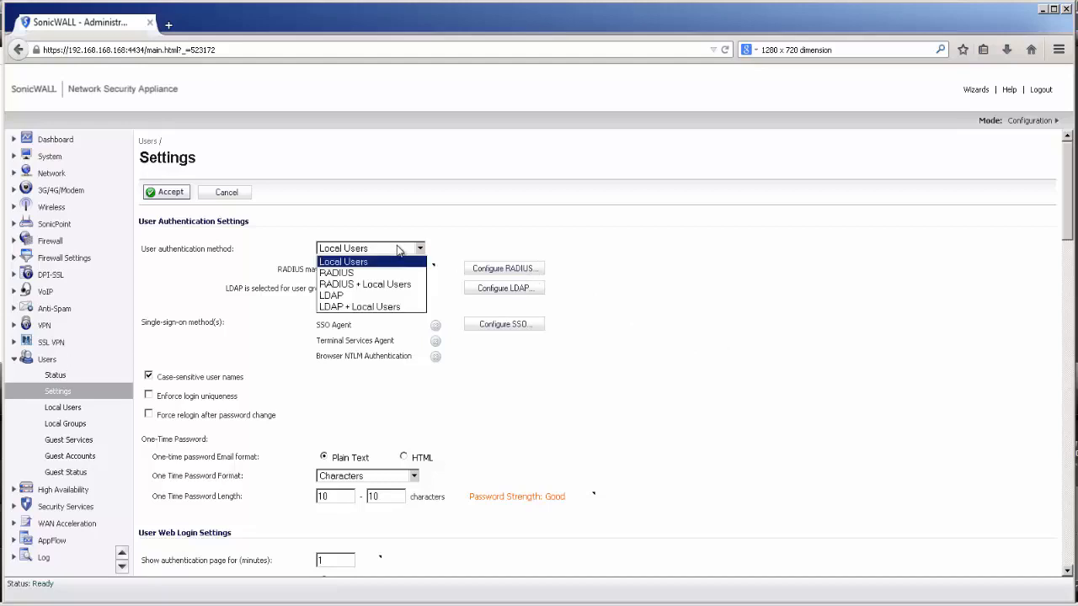
left_click(368, 308)
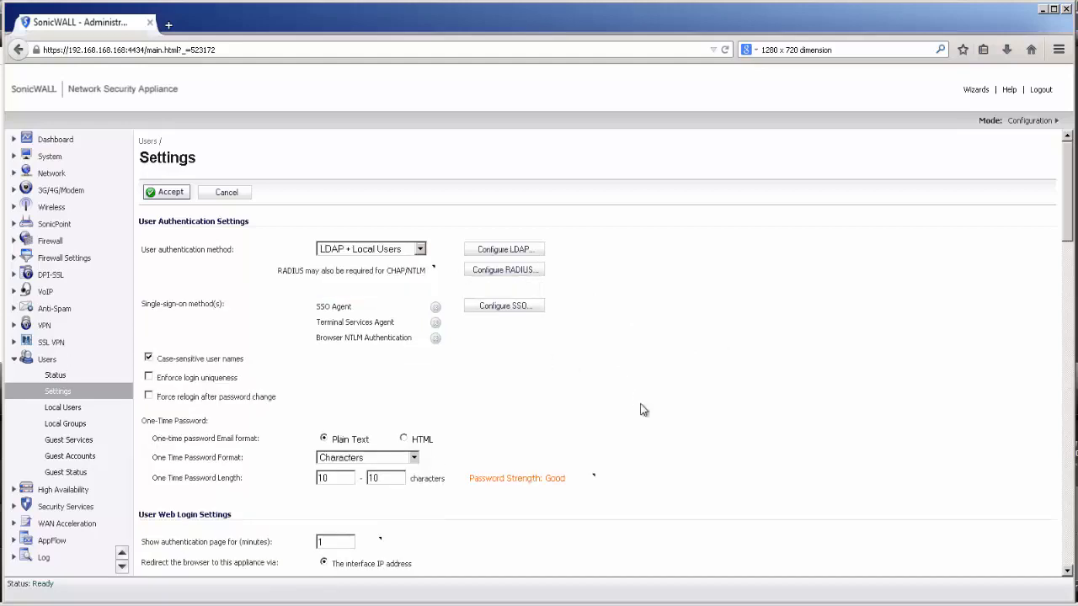
left_click(507, 249)
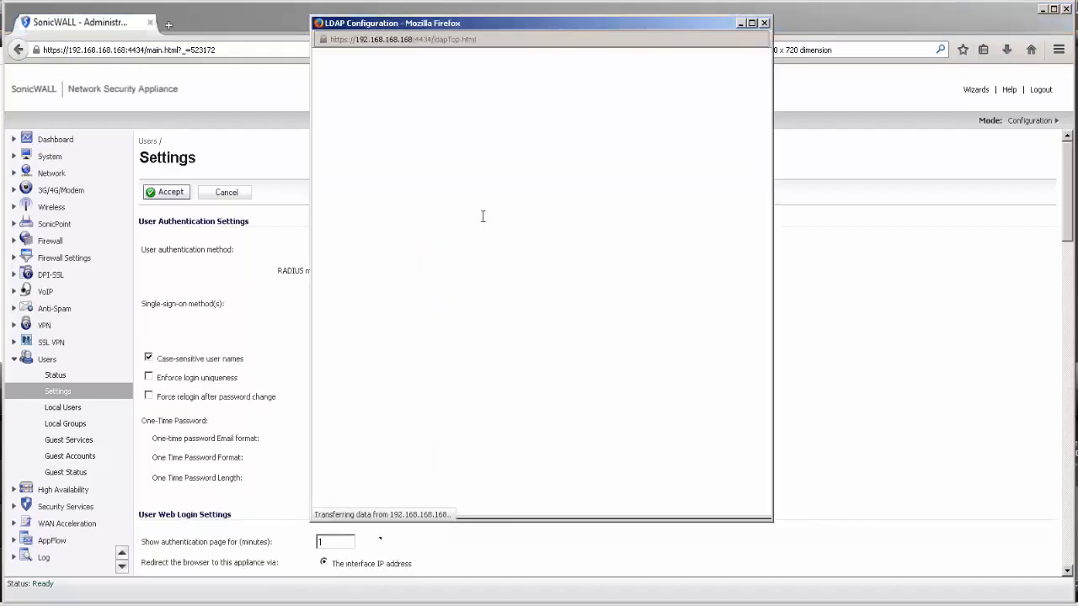
Point LDAP at server 192.168.168.3, port 636, binding with a login name and password
left_click(489, 182)
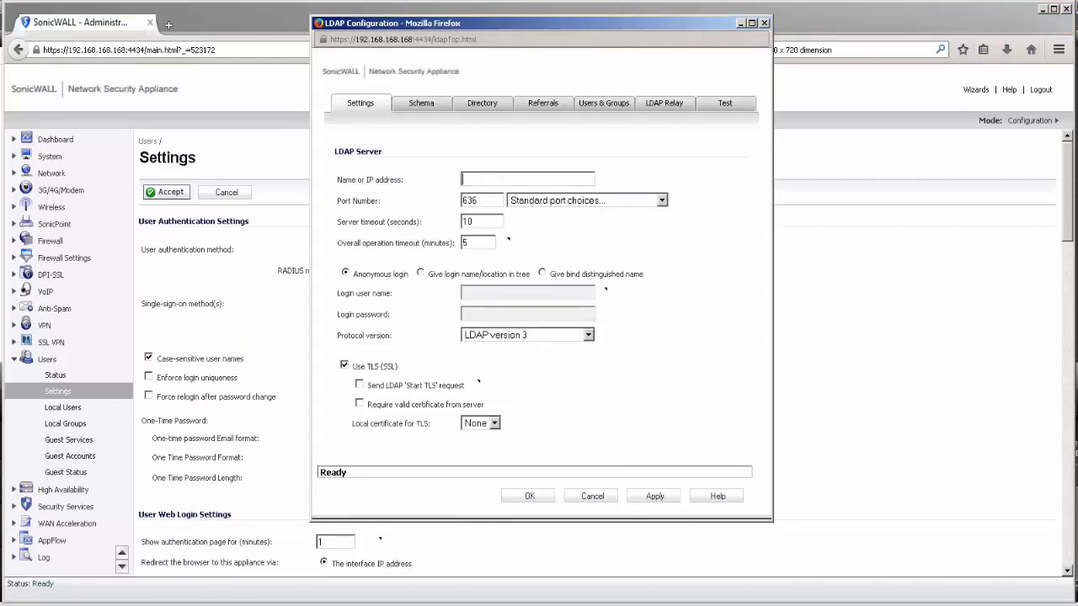
type("192.168.168.3")
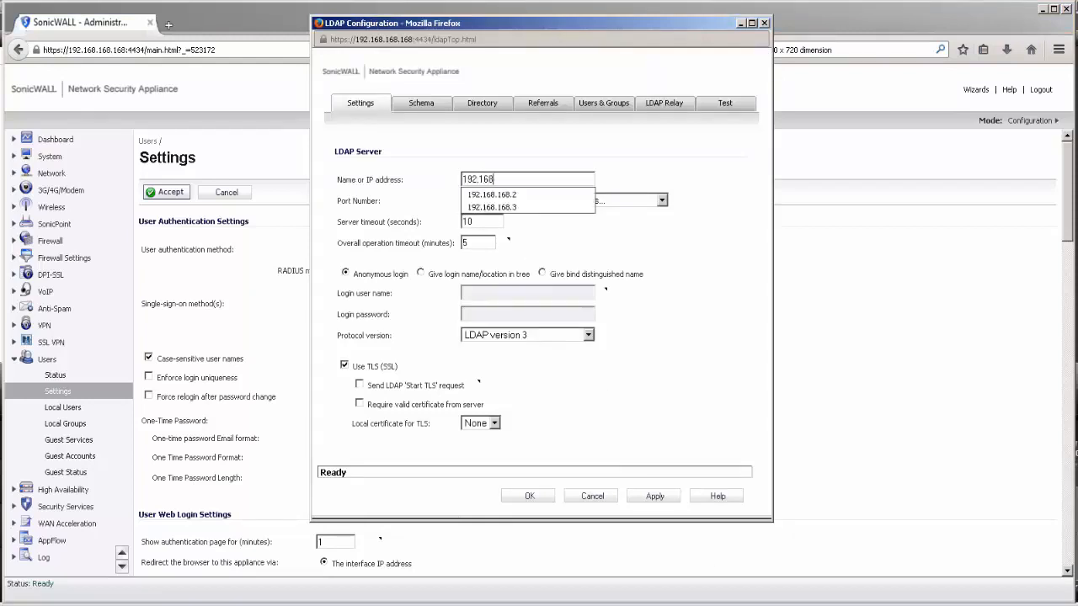
key("Tab")
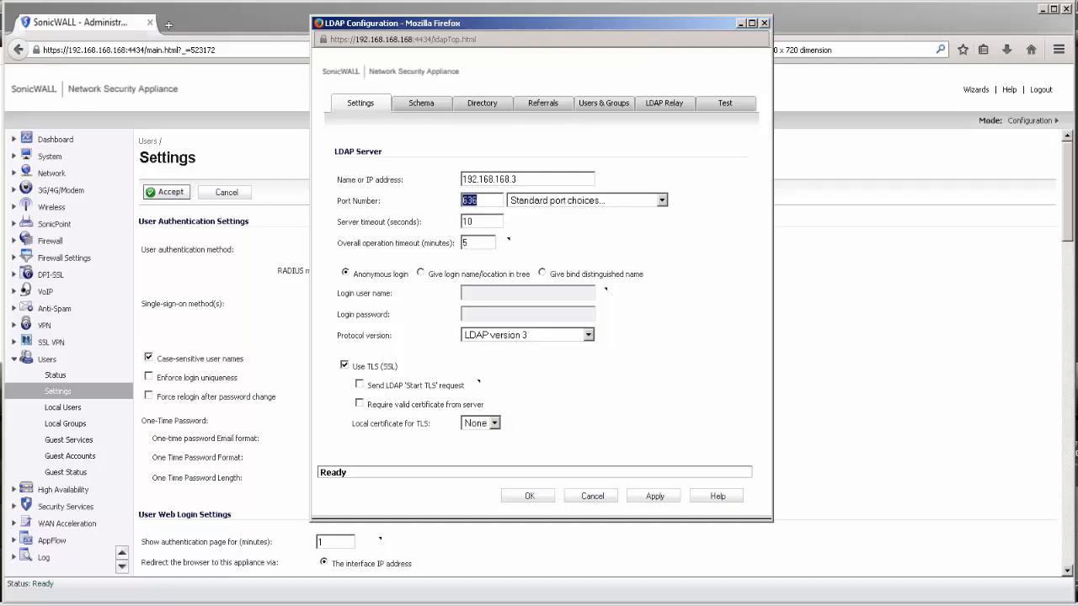
key("Tab")
key("Tab")
left_click(523, 277)
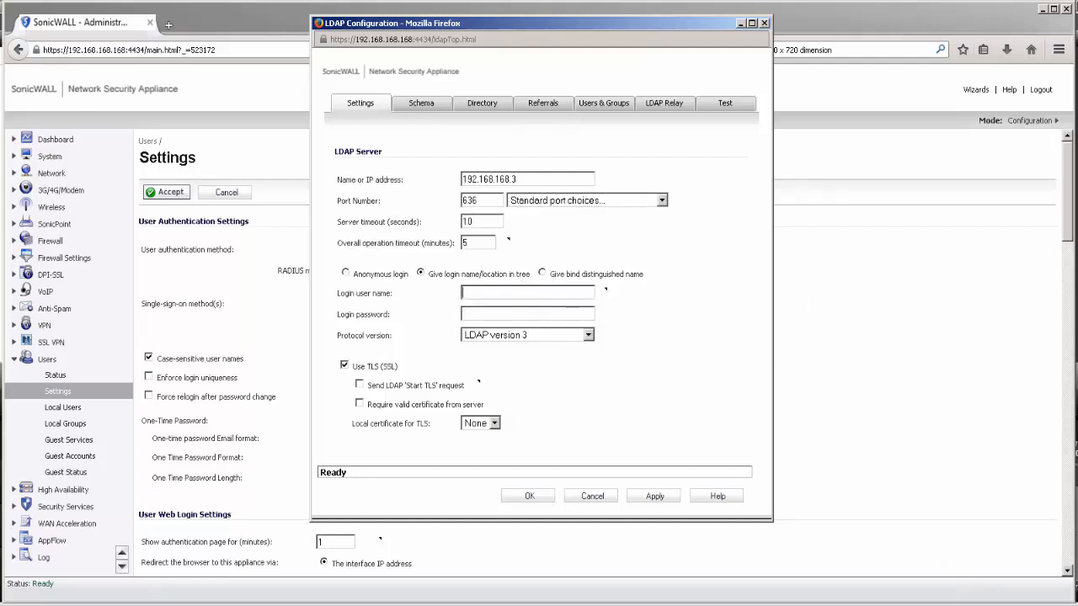
type("Sonic Userpassword123")
Set the LDAP primary domain to hal-2014.local, updating user and group trees, and apply
left_click(484, 118)
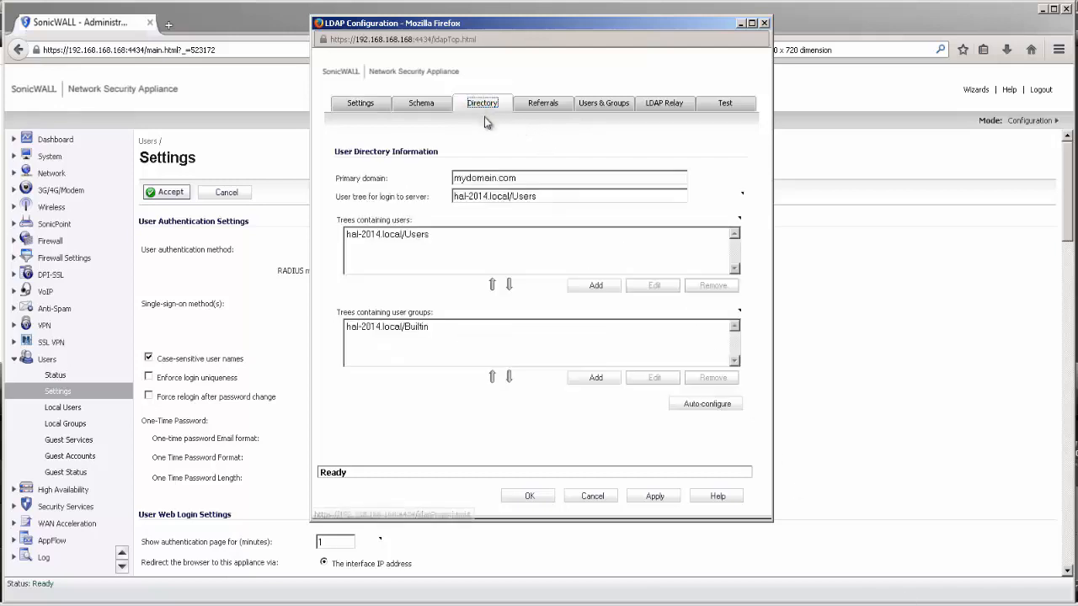
left_click_drag(541, 177, 452, 178)
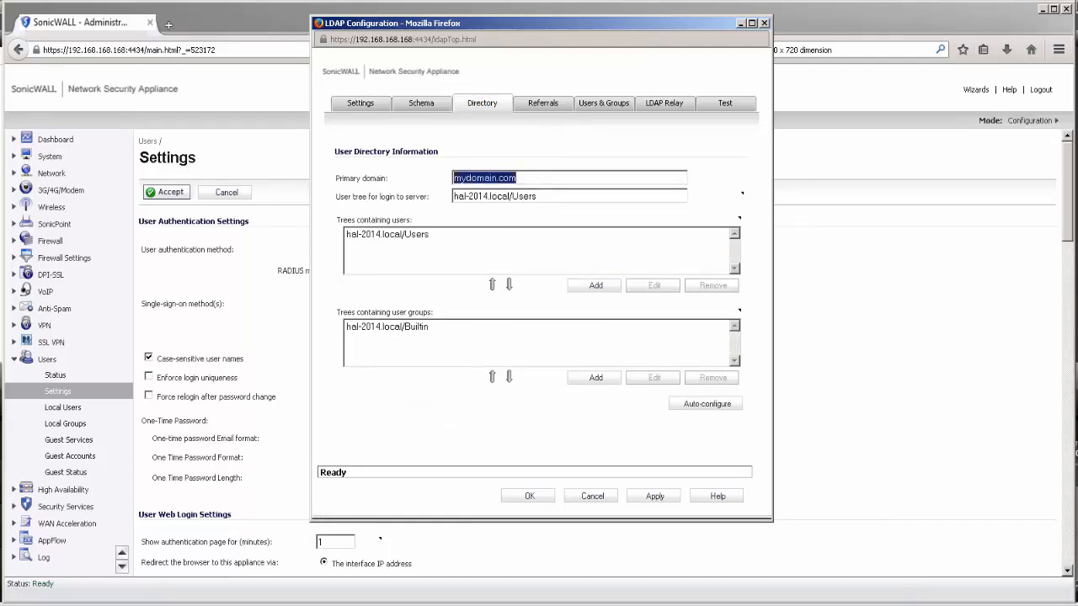
type("hal")
key("Down")
key("Return")
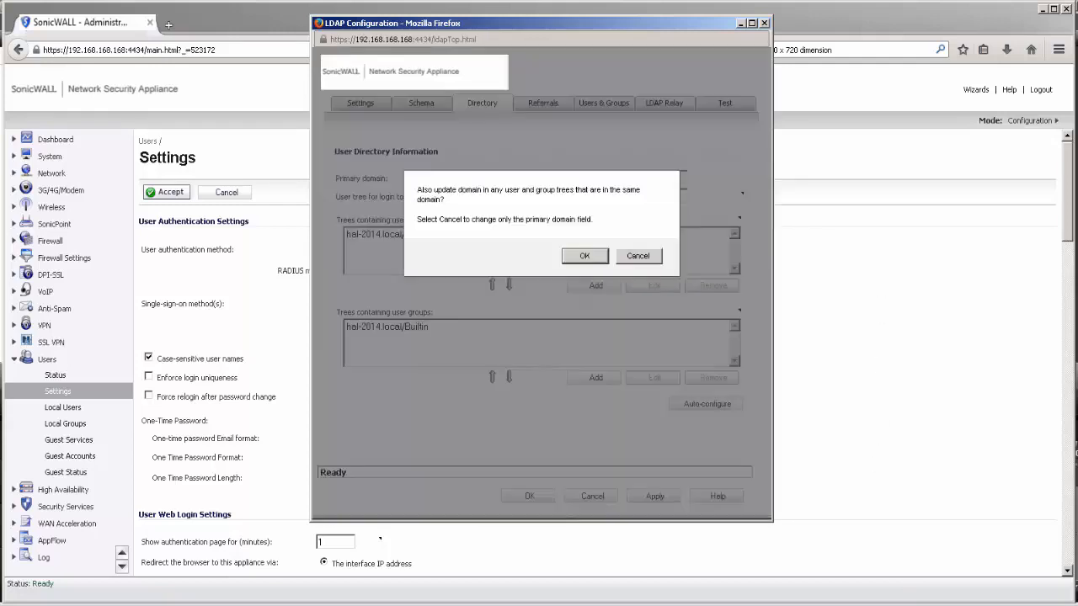
left_click(594, 255)
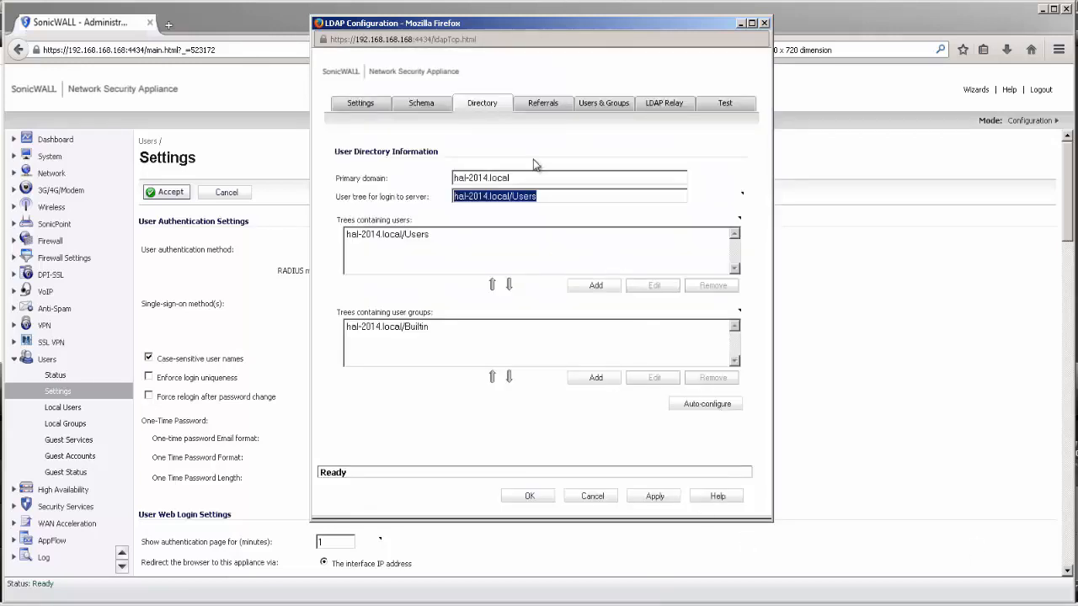
left_click(645, 491)
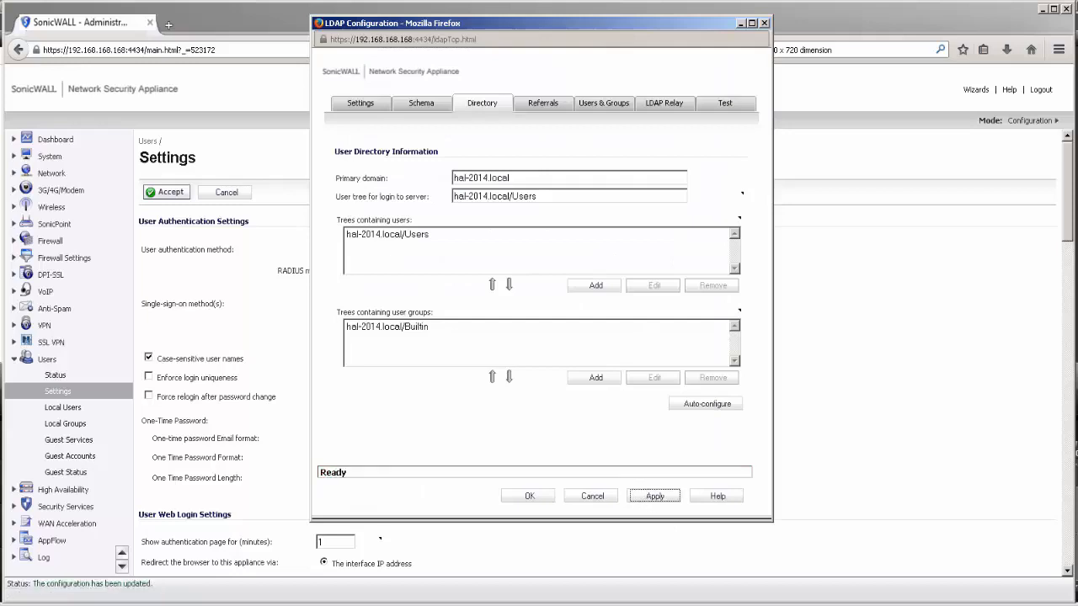
Run an LDAP login test with a test account, then save and close LDAP configuration
left_click(724, 103)
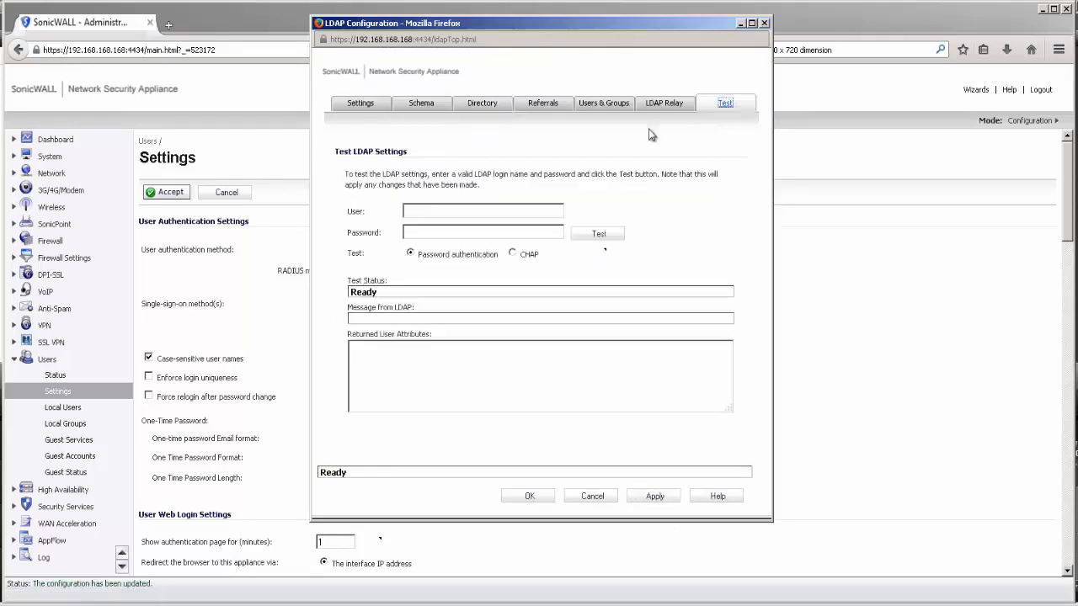
left_click(484, 213)
type("user********")
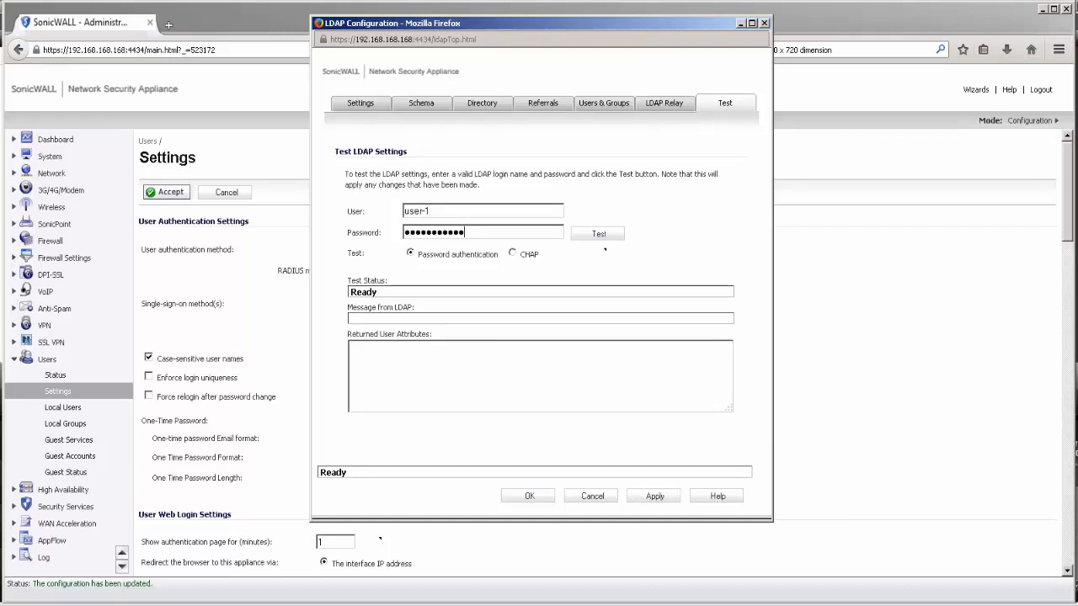
key("Tab")
key("Return")
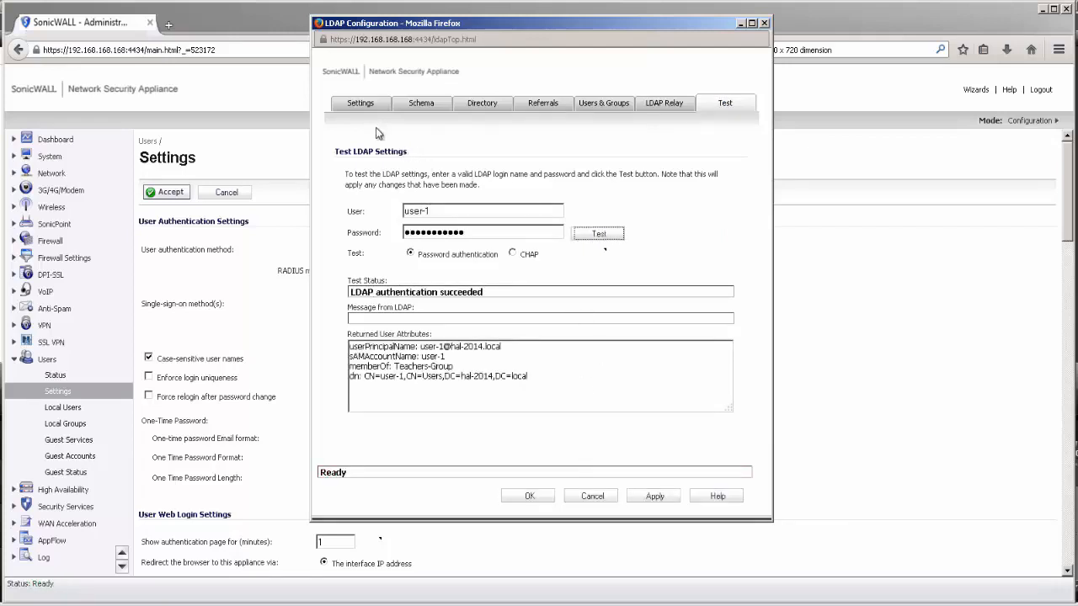
left_click(522, 499)
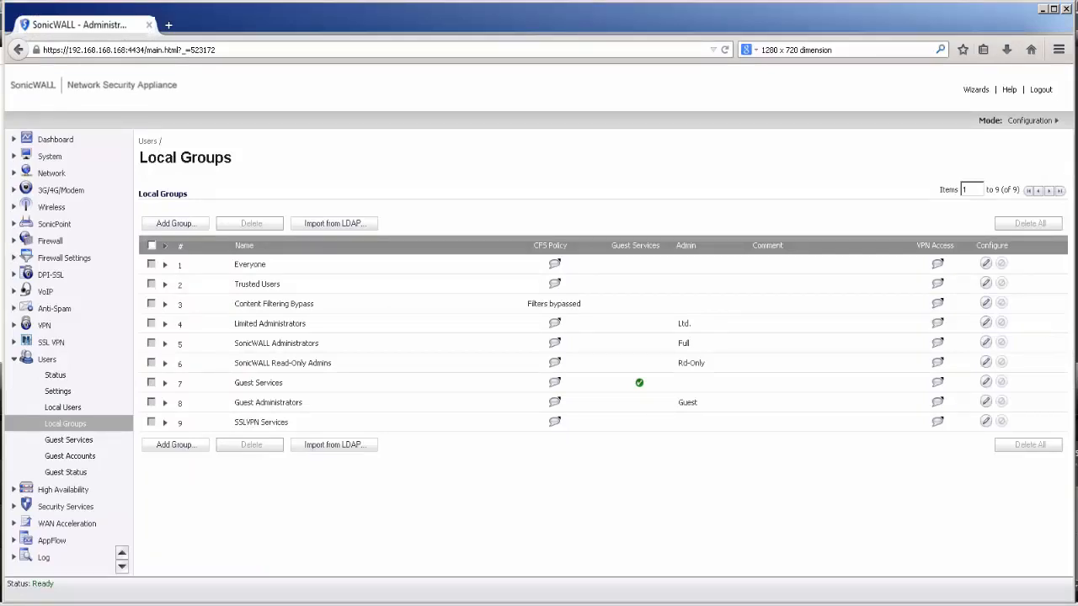
Import Teachers-Group and Students-Group from LDAP as local groups
left_click(356, 446)
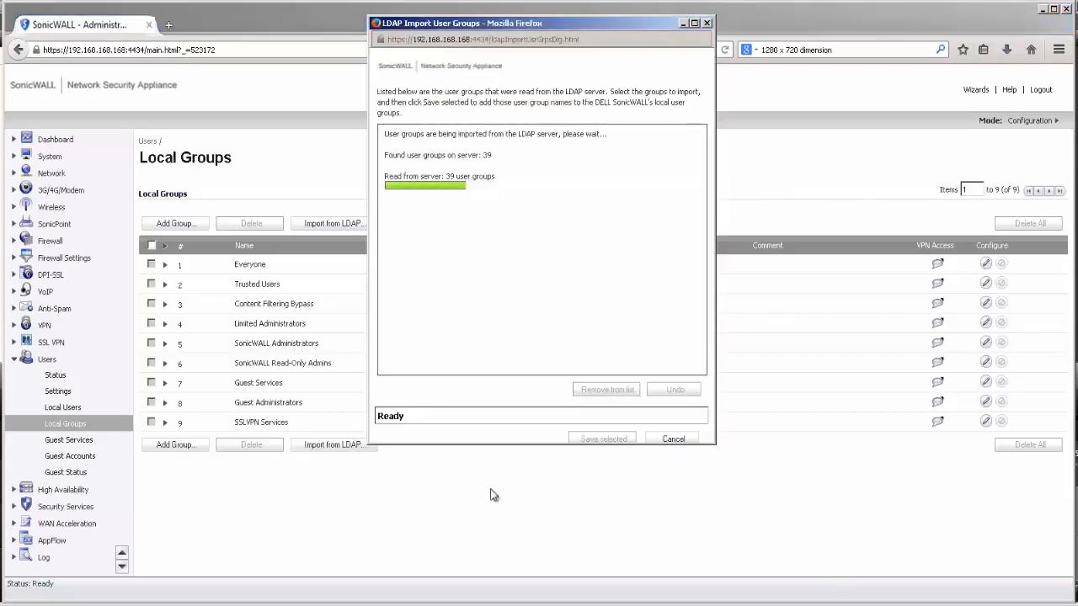
scroll(475, 278, "down", 7)
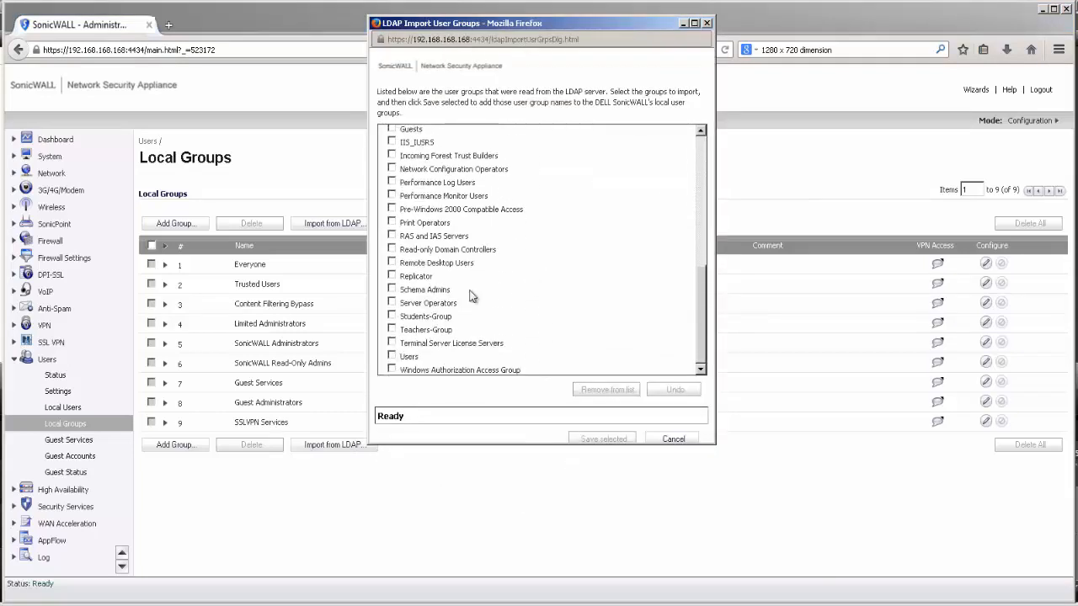
left_click(391, 329)
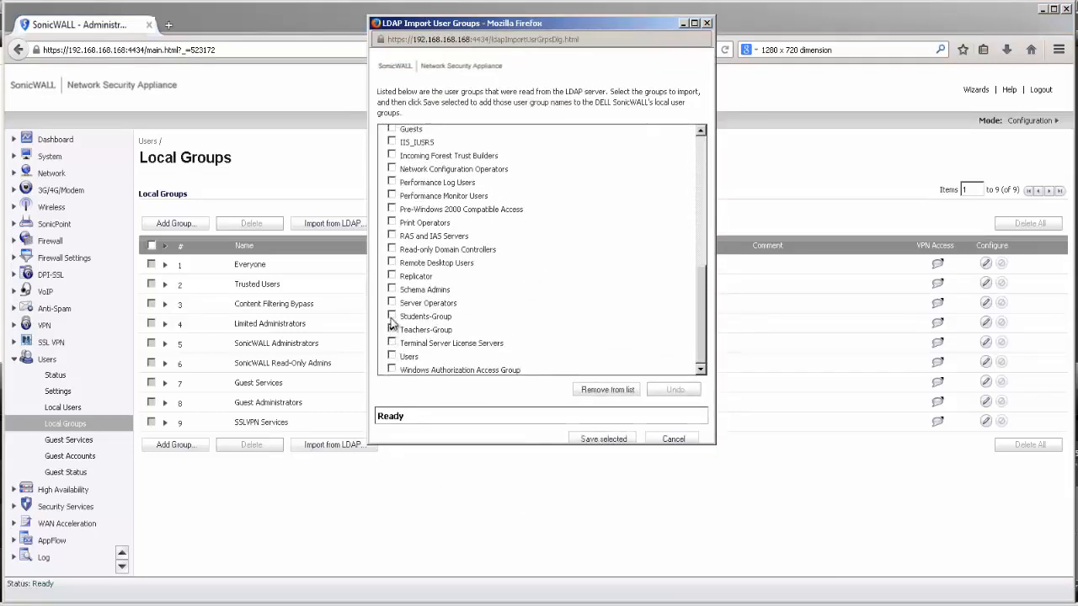
left_click(390, 317)
left_click(599, 440)
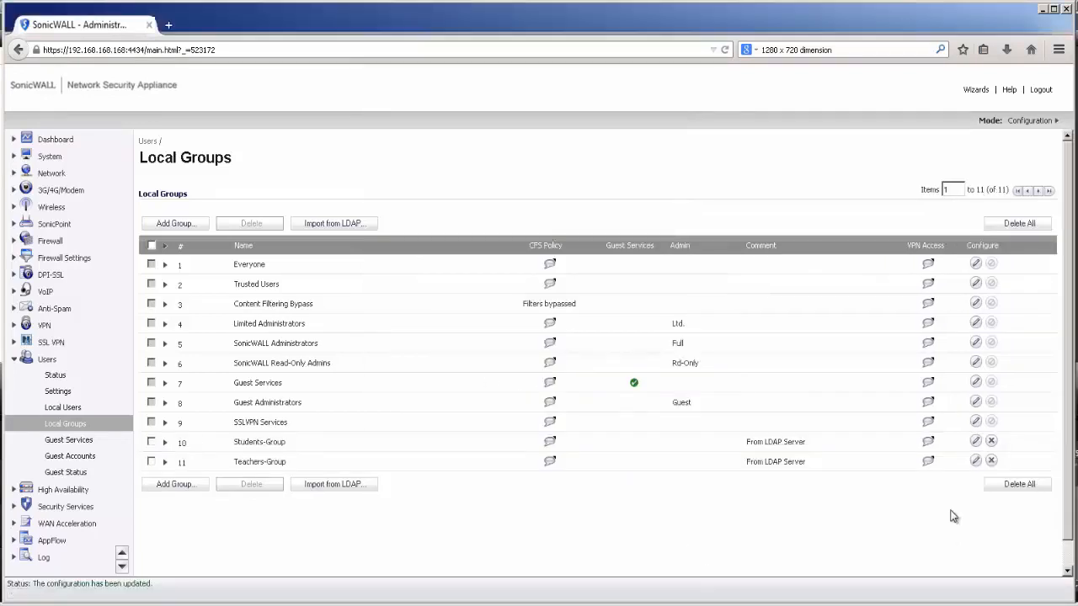
Assign Teachers Policy as Teachers-Group's CFS policy
left_click(976, 462)
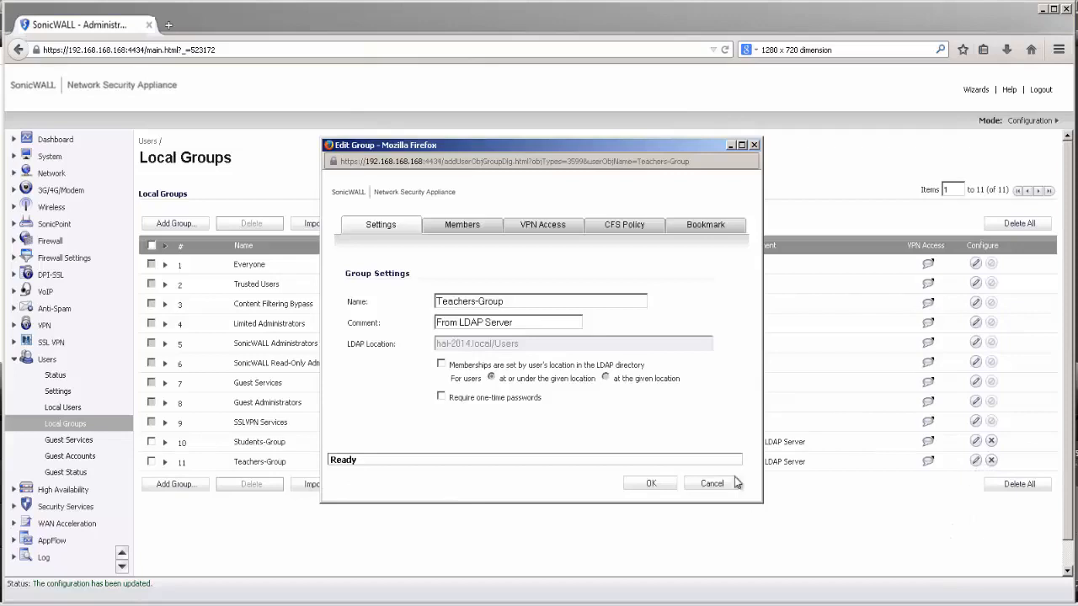
left_click(624, 225)
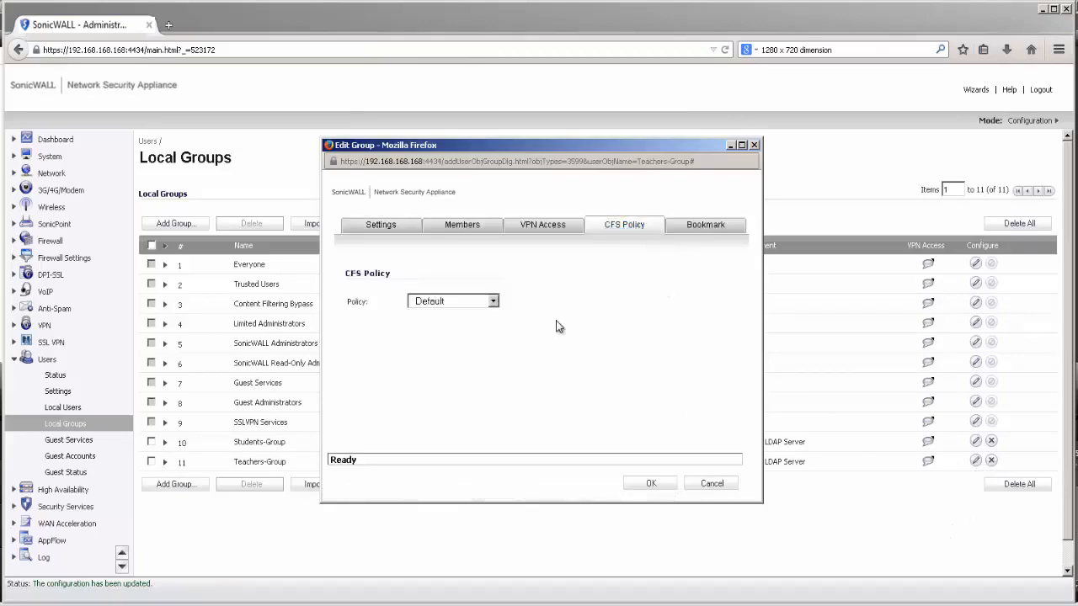
left_click(481, 302)
left_click(461, 326)
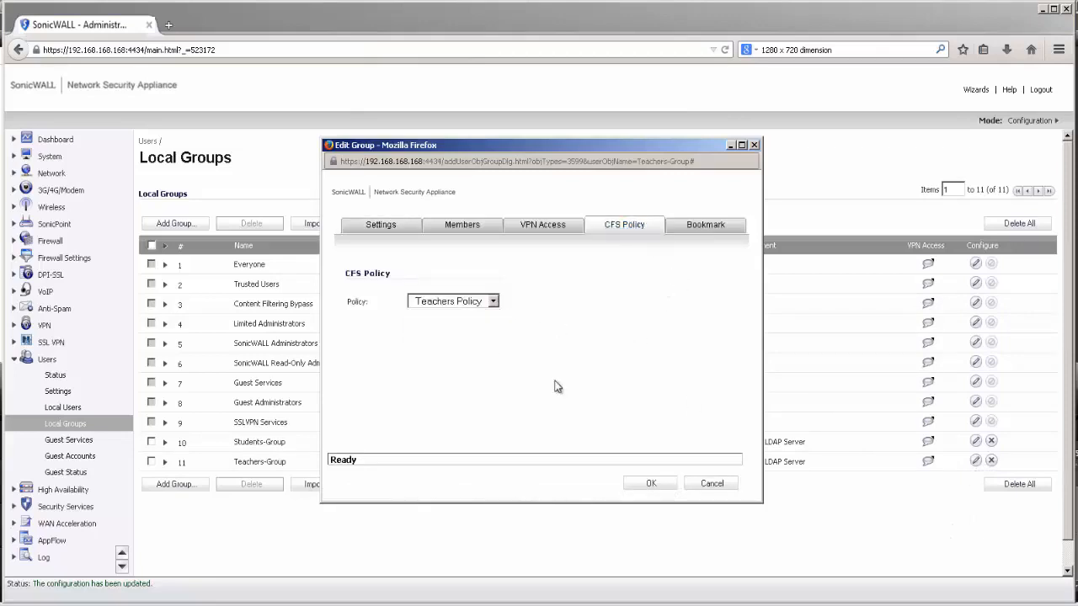
left_click(641, 485)
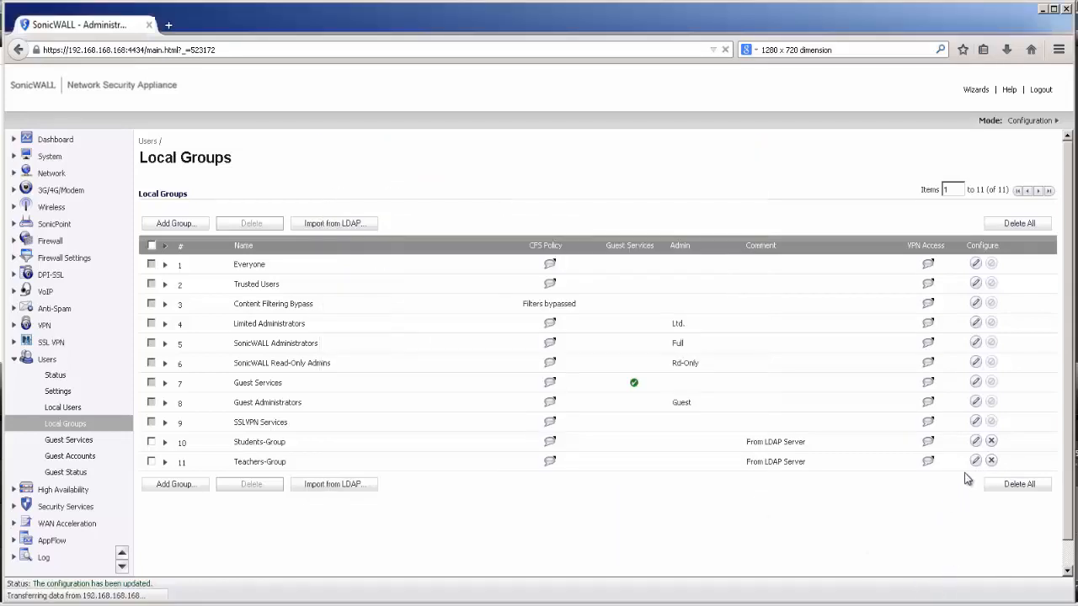
Assign Students Policy as Students-Group's CFS policy
left_click(976, 444)
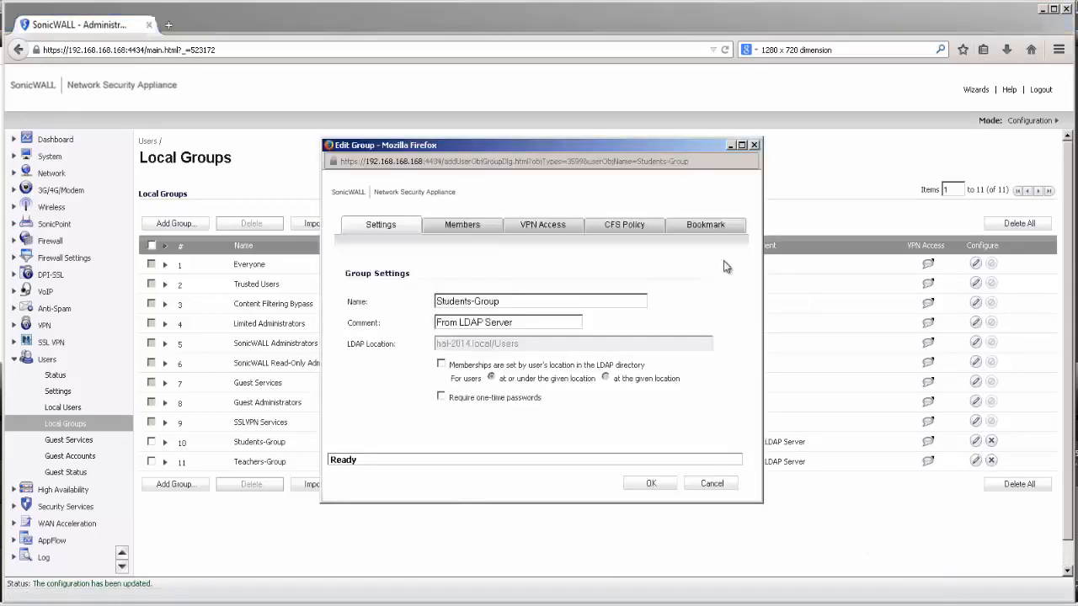
left_click(630, 226)
left_click(465, 305)
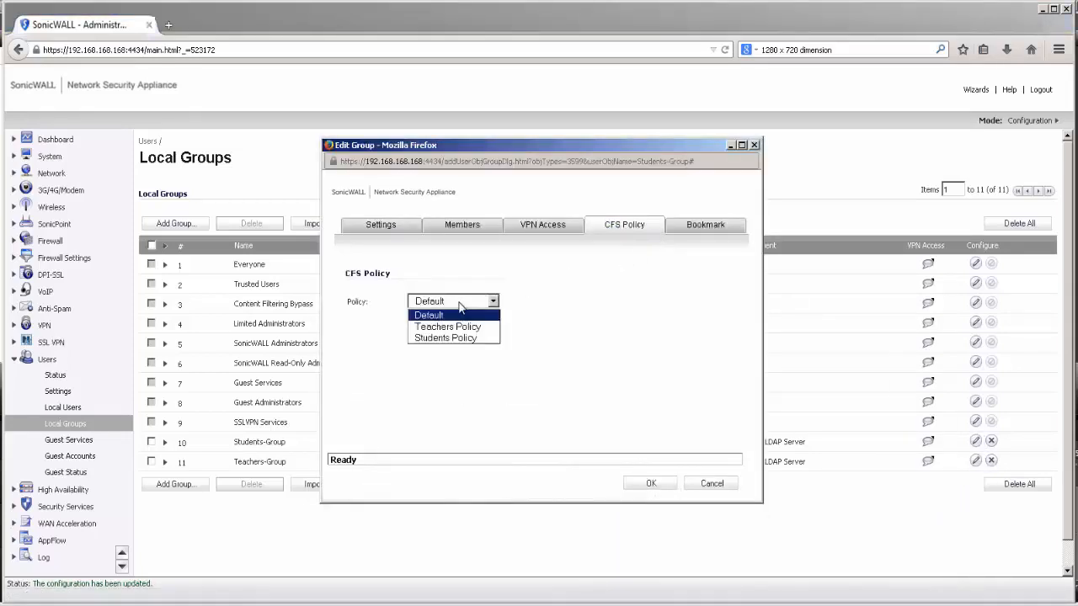
left_click(448, 337)
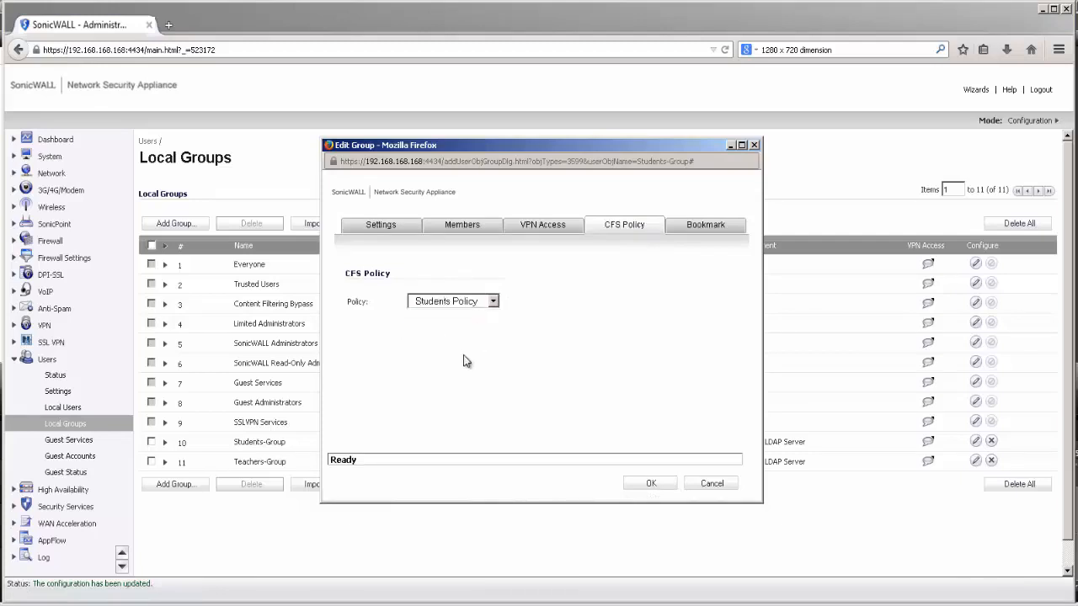
left_click(635, 485)
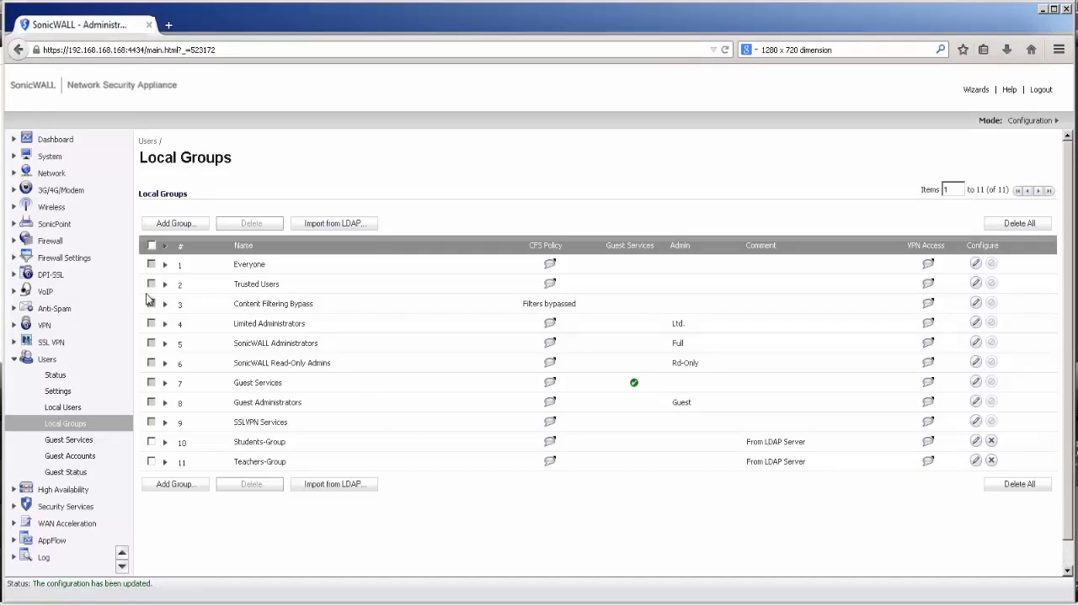
Filter the firewall access rules to LAN→WAN in Matrix view and start adding a new rule
left_click(53, 243)
left_click(56, 257)
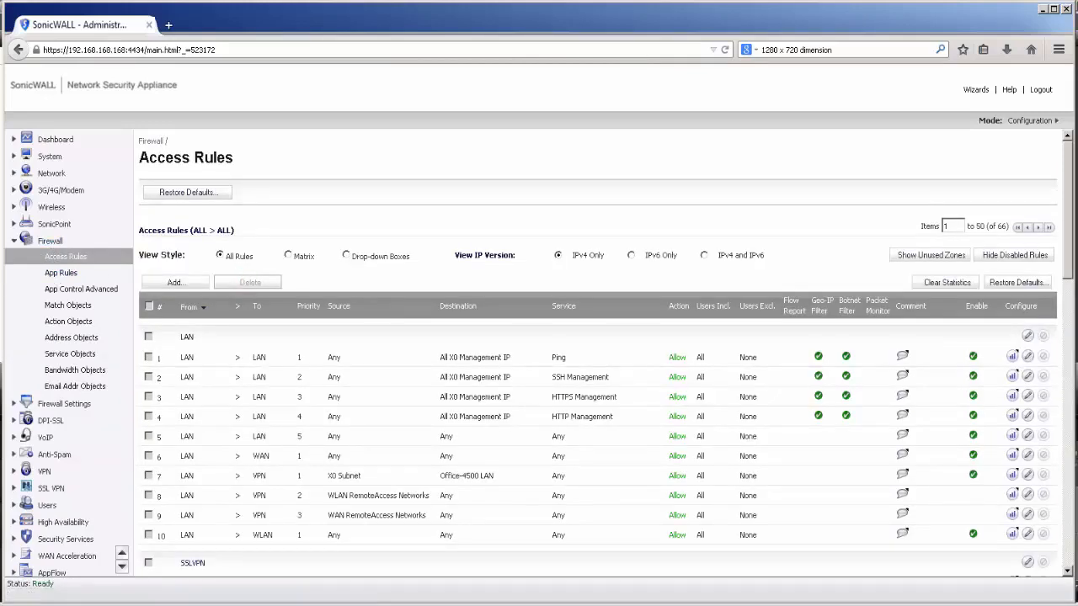
left_click(309, 255)
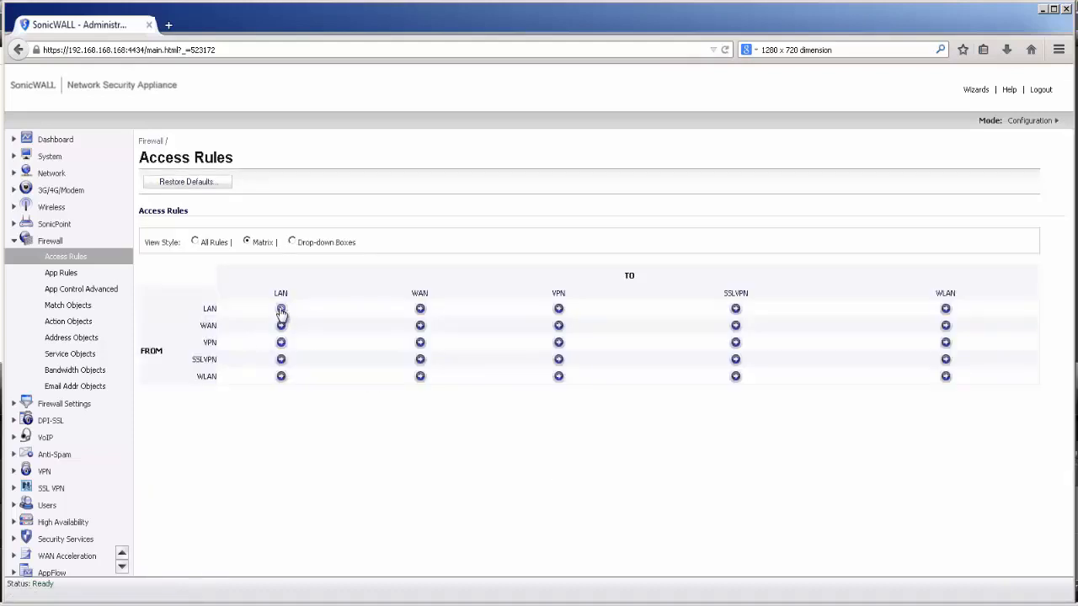
left_click(420, 310)
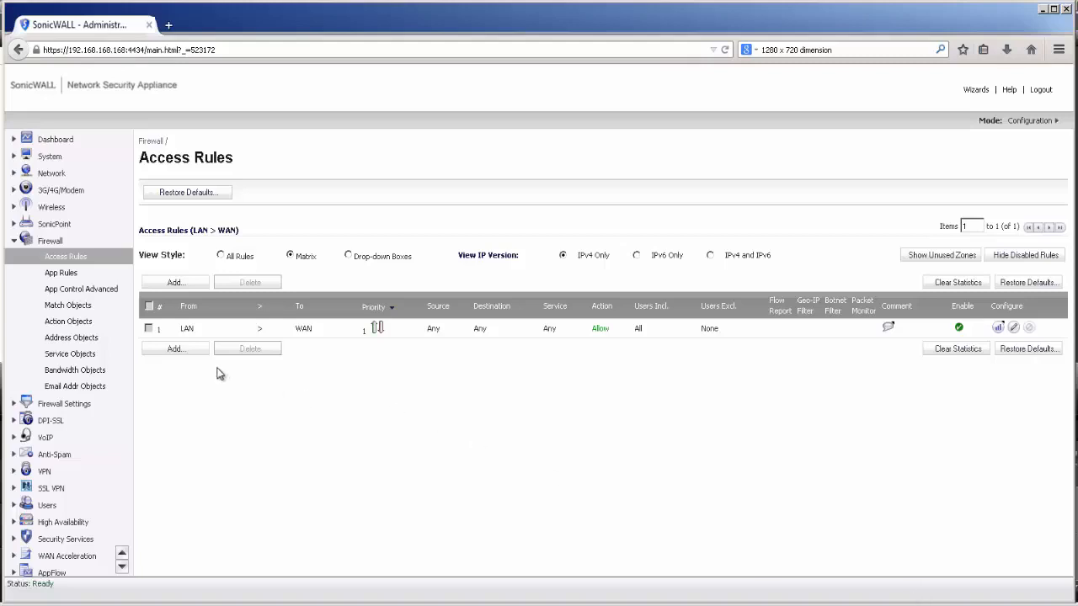
left_click(192, 349)
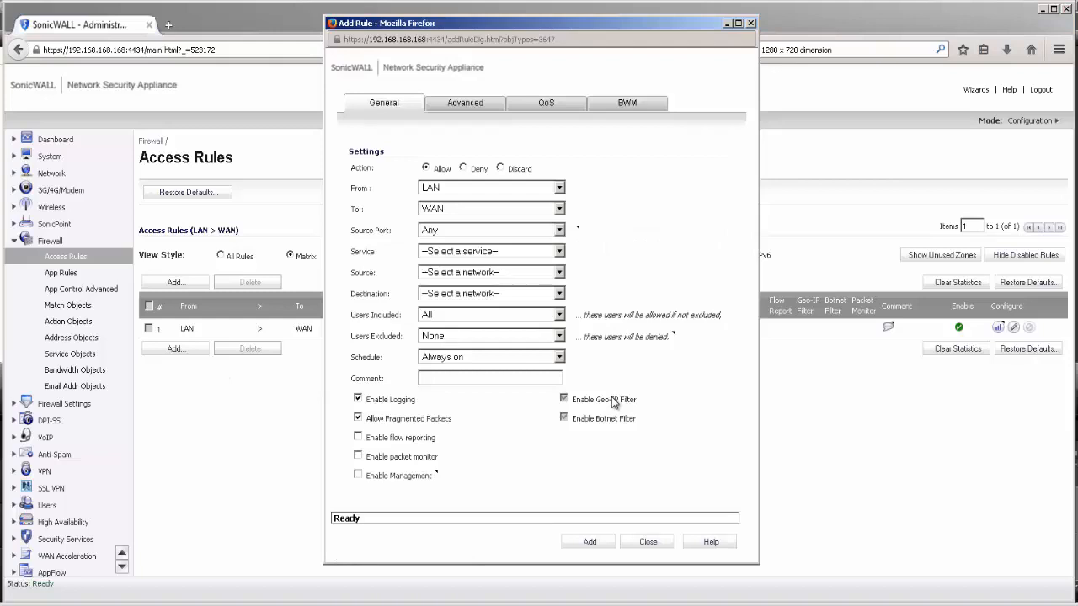
Create a new service group 'Web Services' containing HTTP and HTTPS for the rule
left_click(477, 252)
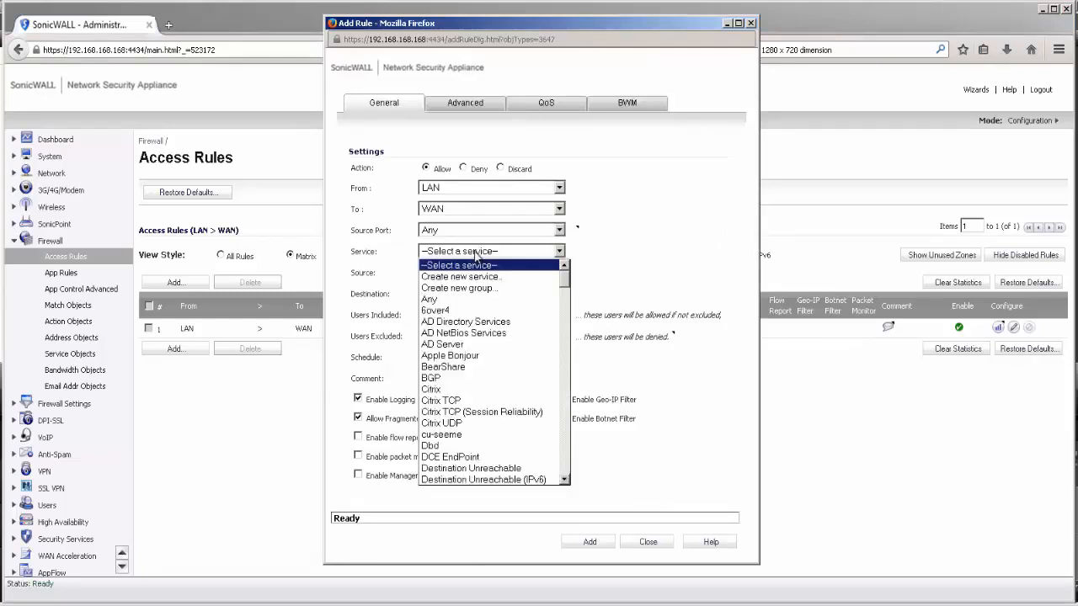
left_click(472, 288)
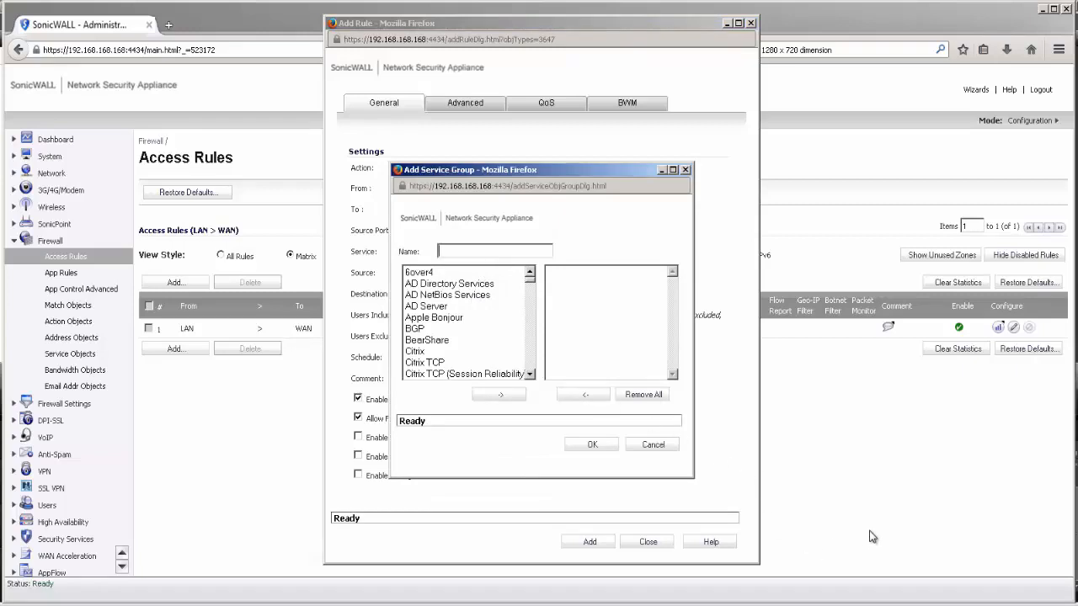
type("Web Service")
left_click(425, 308)
left_click_drag(530, 280, 530, 298)
left_click(429, 305)
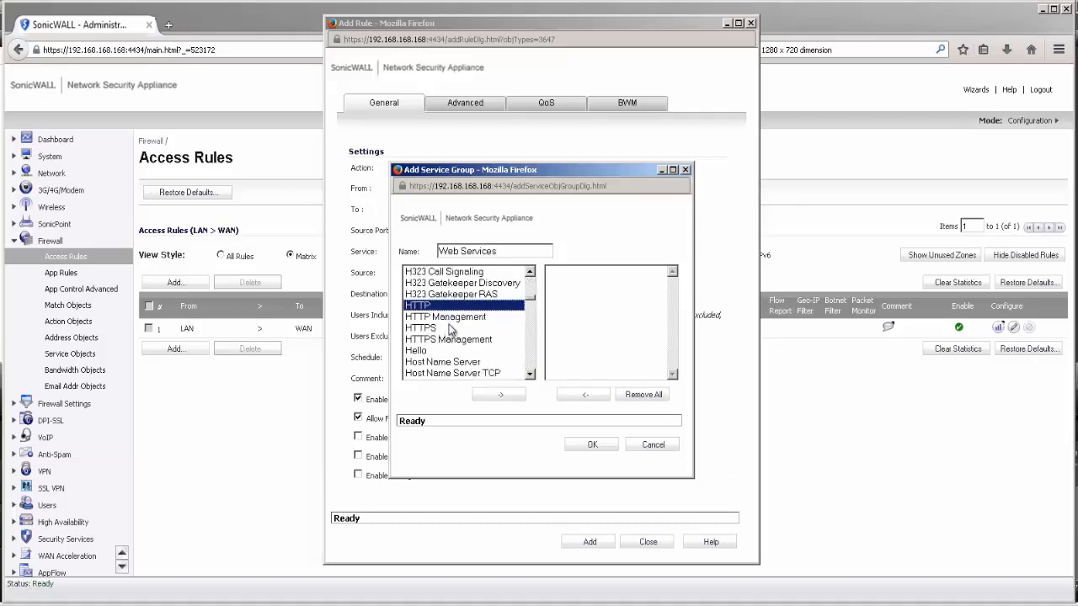
left_click(450, 329)
left_click(438, 308, "ctrl")
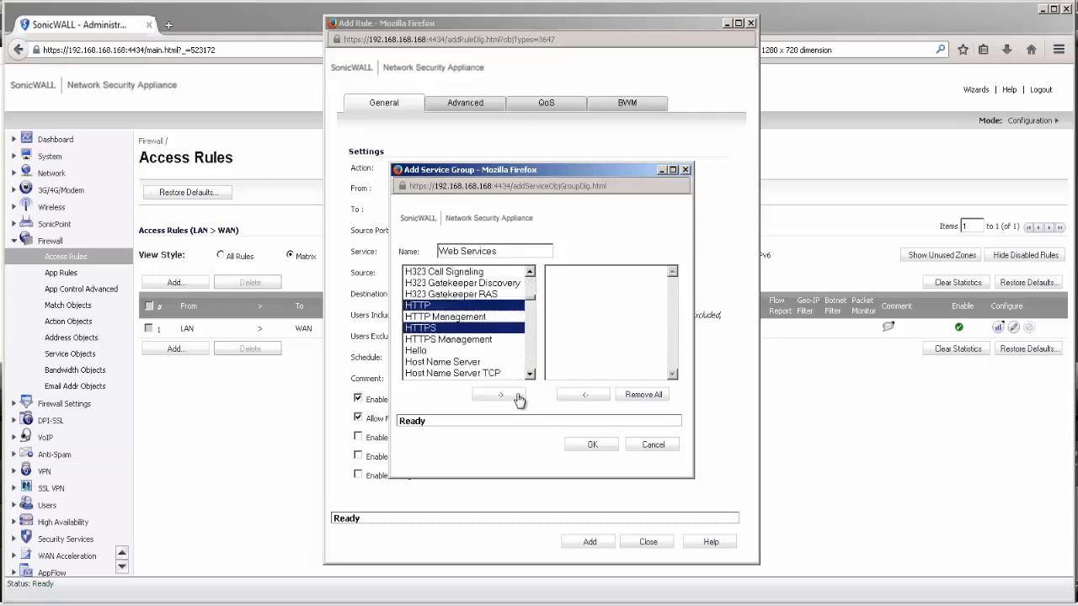
left_click(502, 395)
left_click(593, 444)
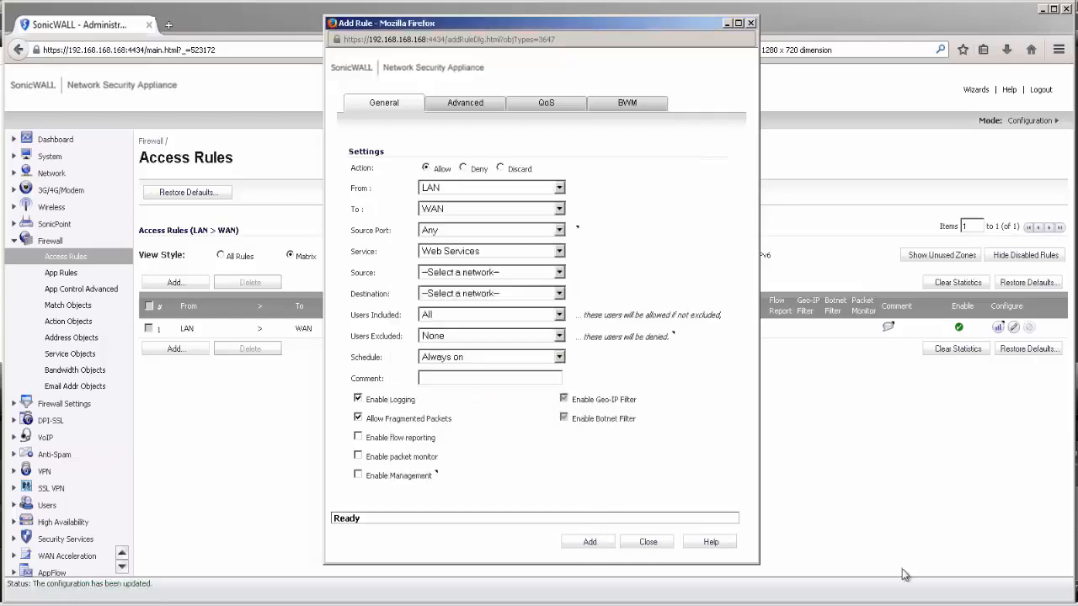
Set source and destination to Any, include only Trusted Users, and add the rule
left_click(432, 278)
left_click(429, 309)
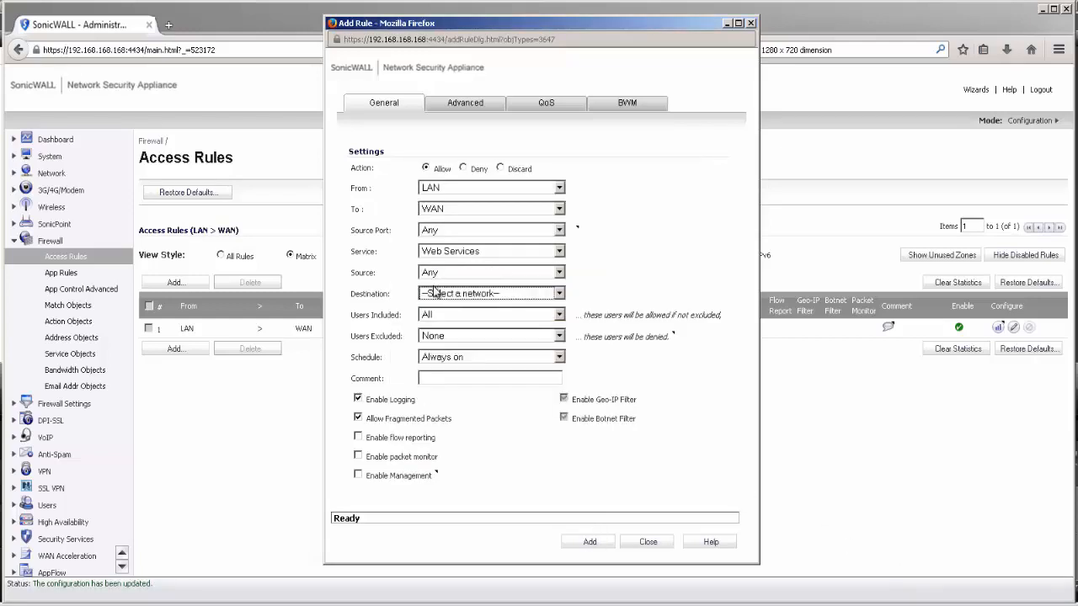
left_click(433, 294)
left_click(433, 329)
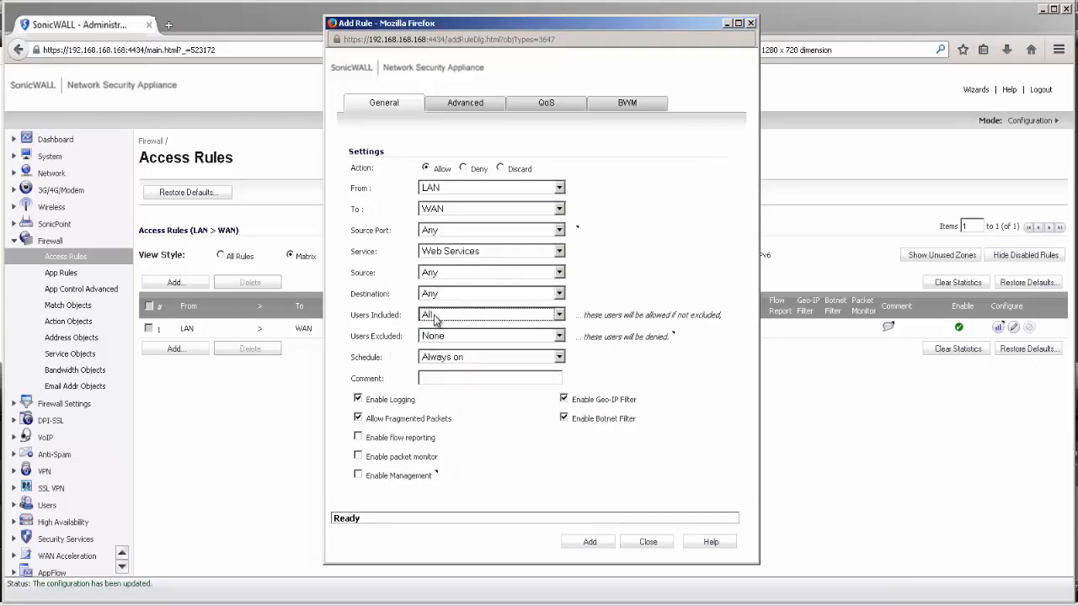
left_click(434, 316)
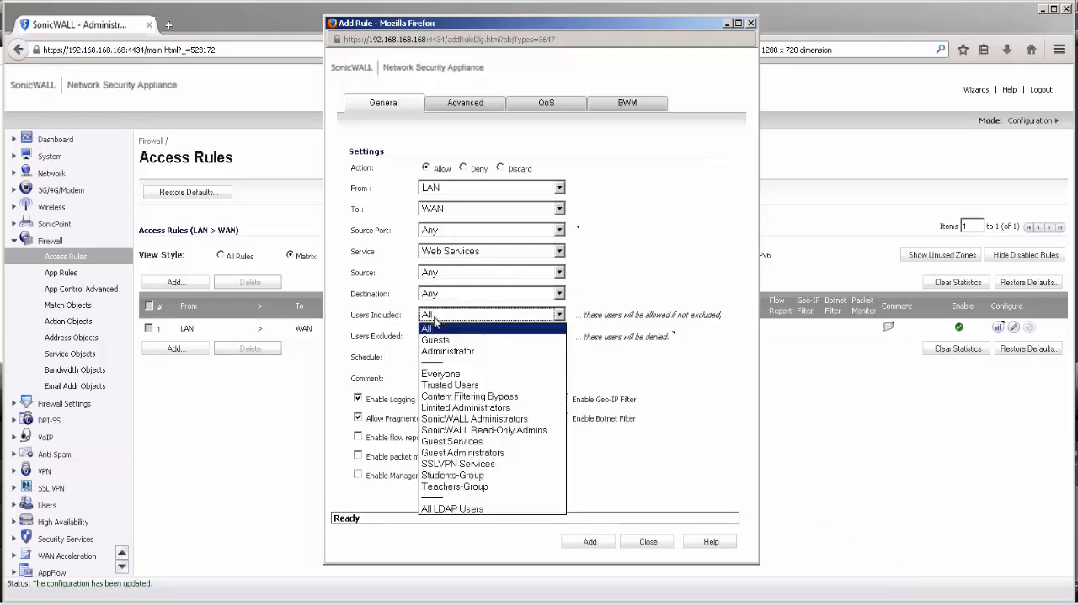
left_click(443, 387)
left_click(589, 543)
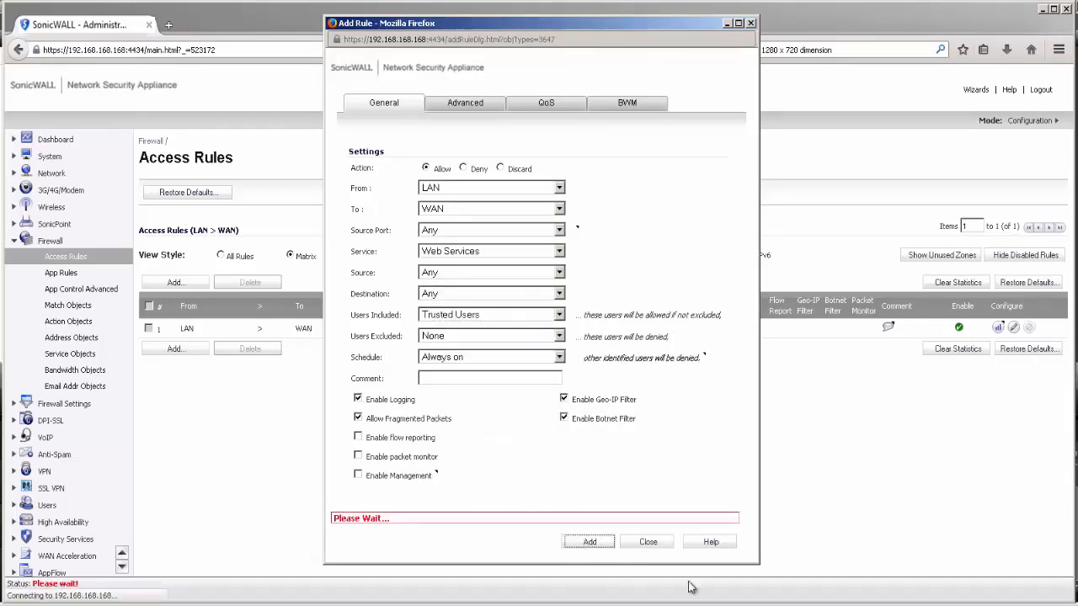
Add a LAN-to-WAN rule allowing DNS (Name Service) for All users
left_click(444, 254)
type("dns")
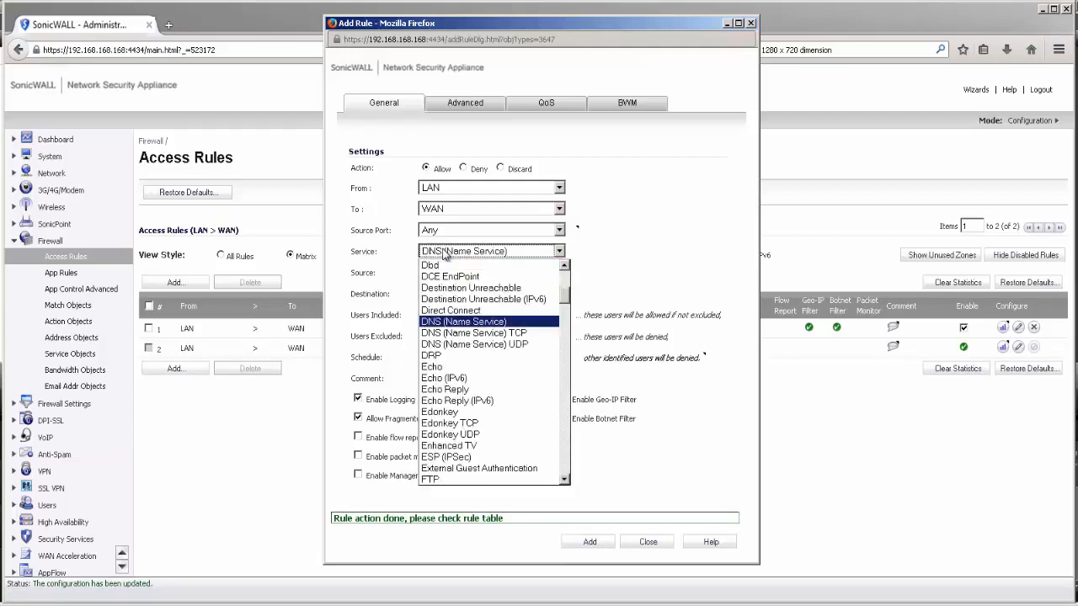
left_click(444, 323)
left_click(444, 325)
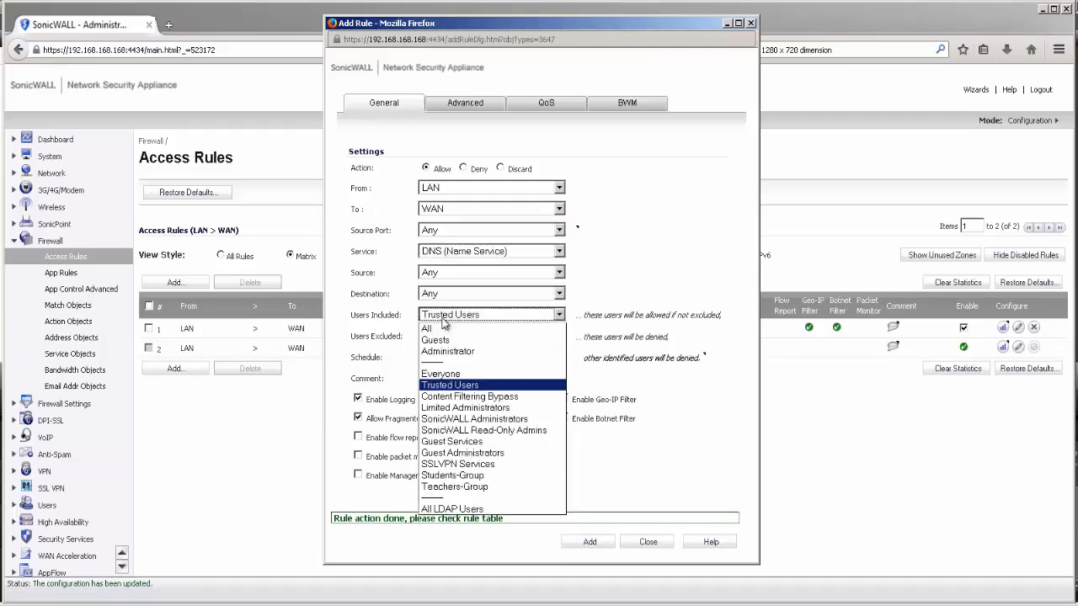
left_click(443, 334)
left_click(598, 538)
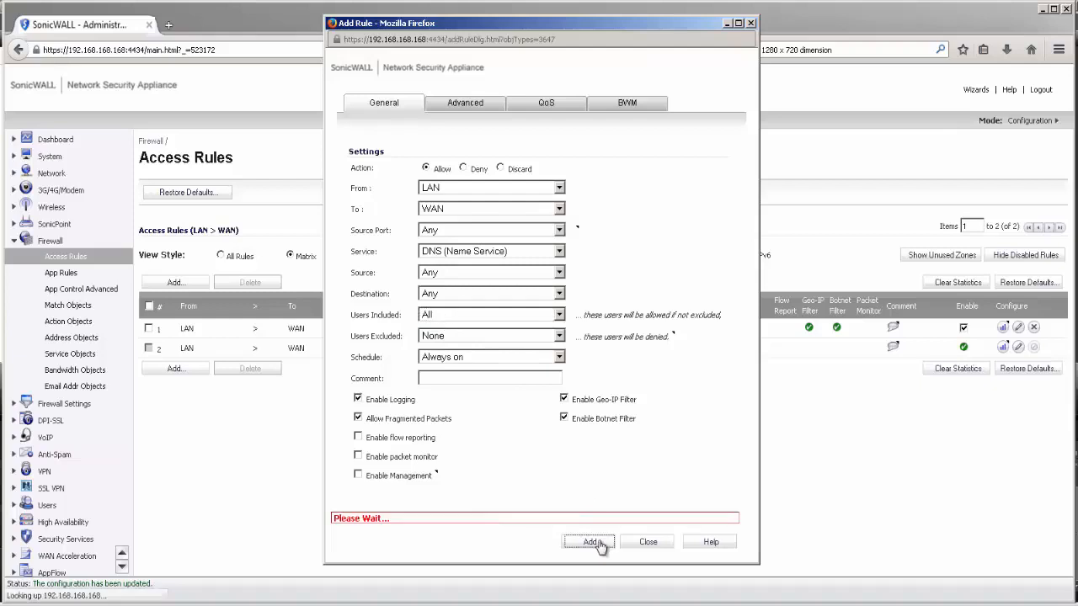
Go to the Network Interfaces and then the Zones settings pages
left_click(641, 546)
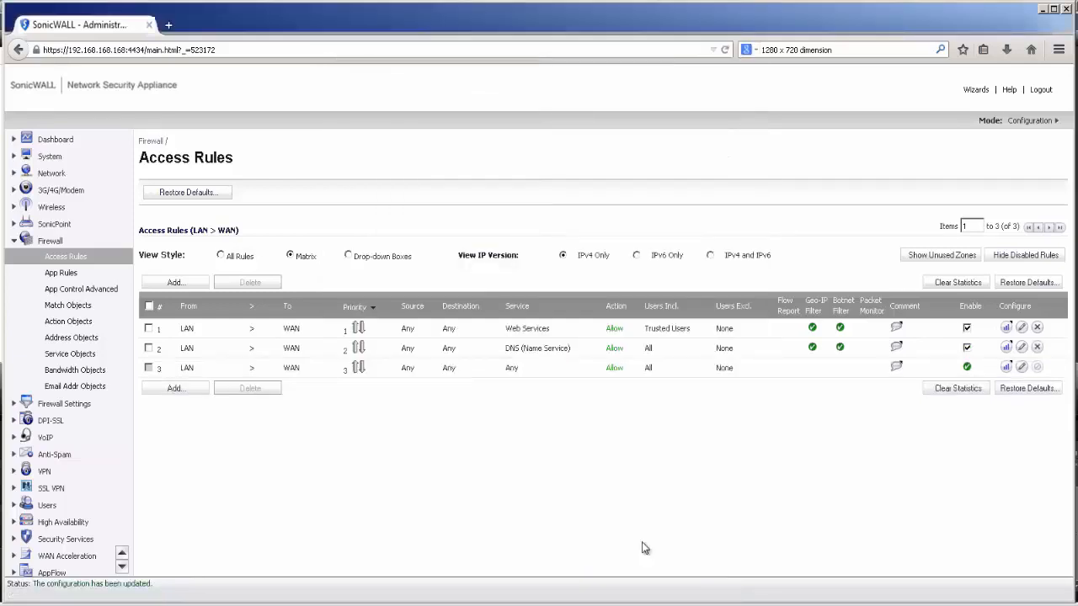
left_click(52, 174)
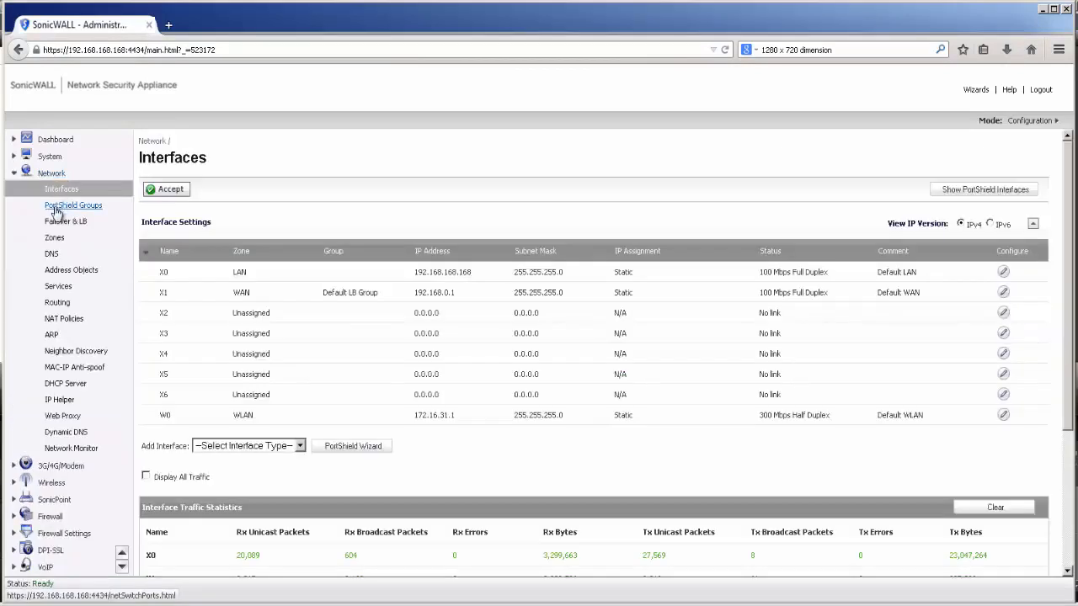
left_click(53, 238)
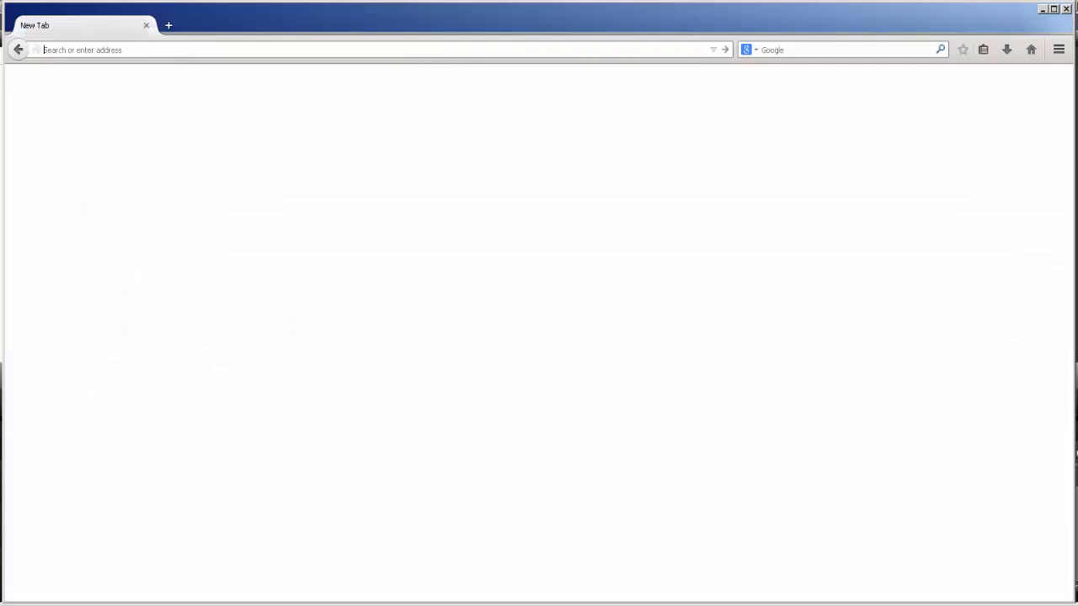
Browse to aldaily.com and log in to the firewall with the teacher's username and password
type("alla")
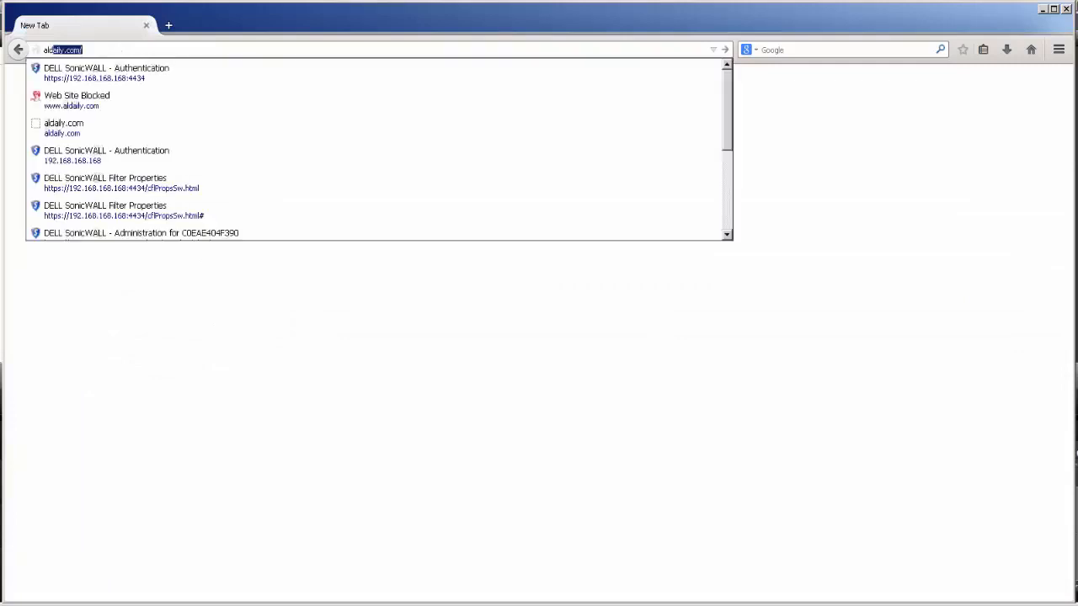
key("Return")
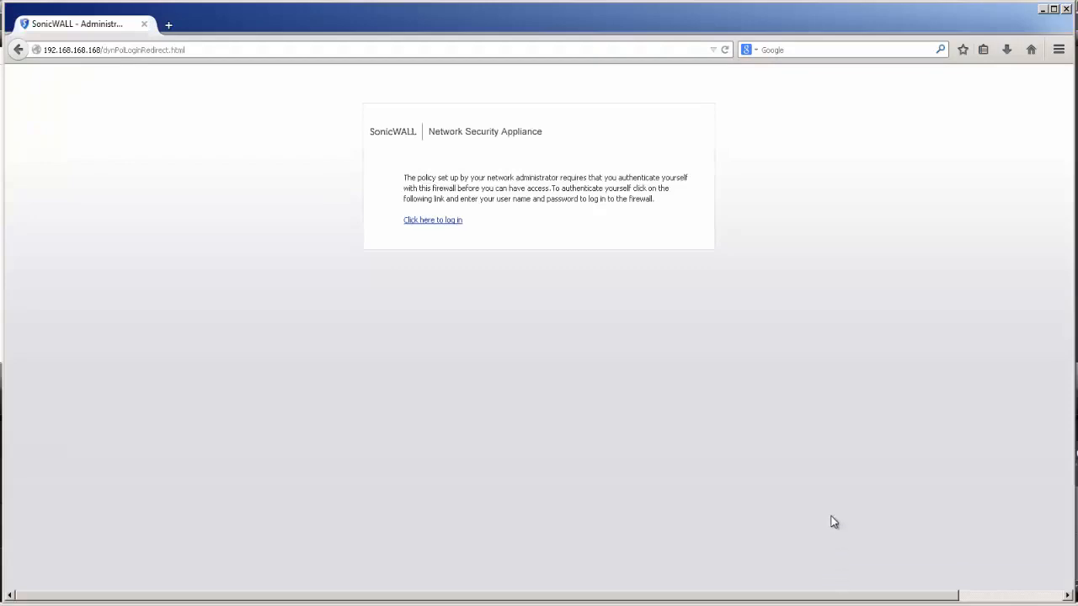
left_click(454, 220)
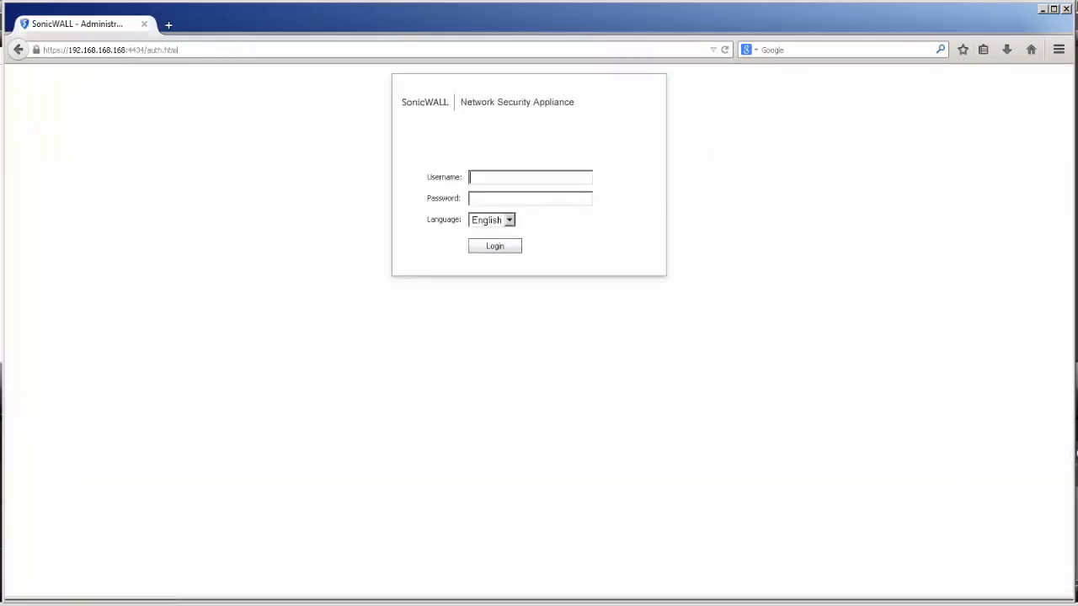
type("user-1")
key("Tab")
type("pass")
key("Return")
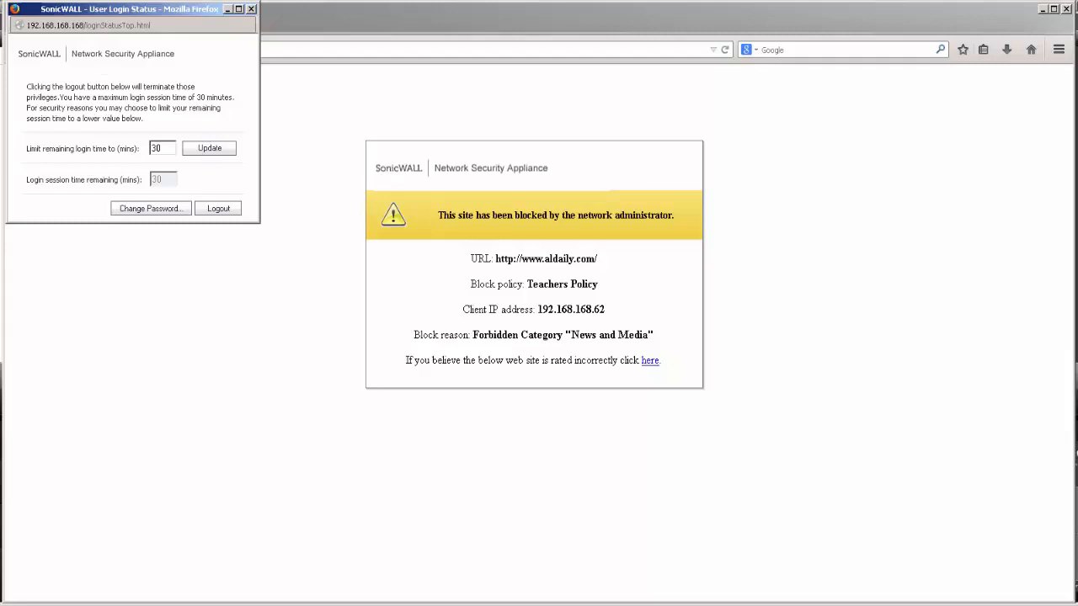
Load dell.com, then try mail.yahoo.com, which Teachers Policy blocks
left_click(558, 52)
type("dell.com/")
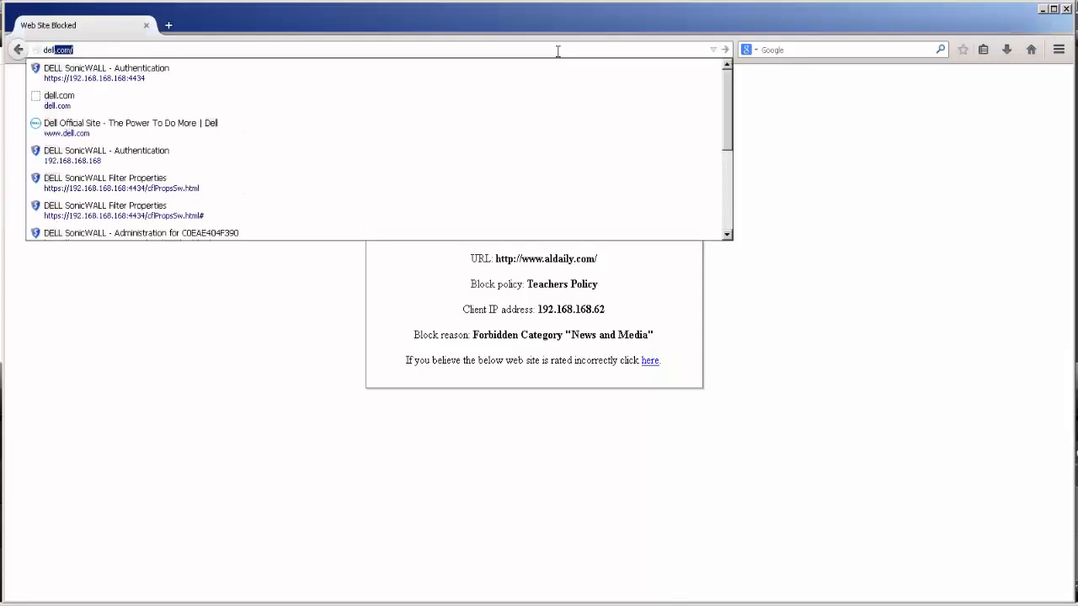
key("Return")
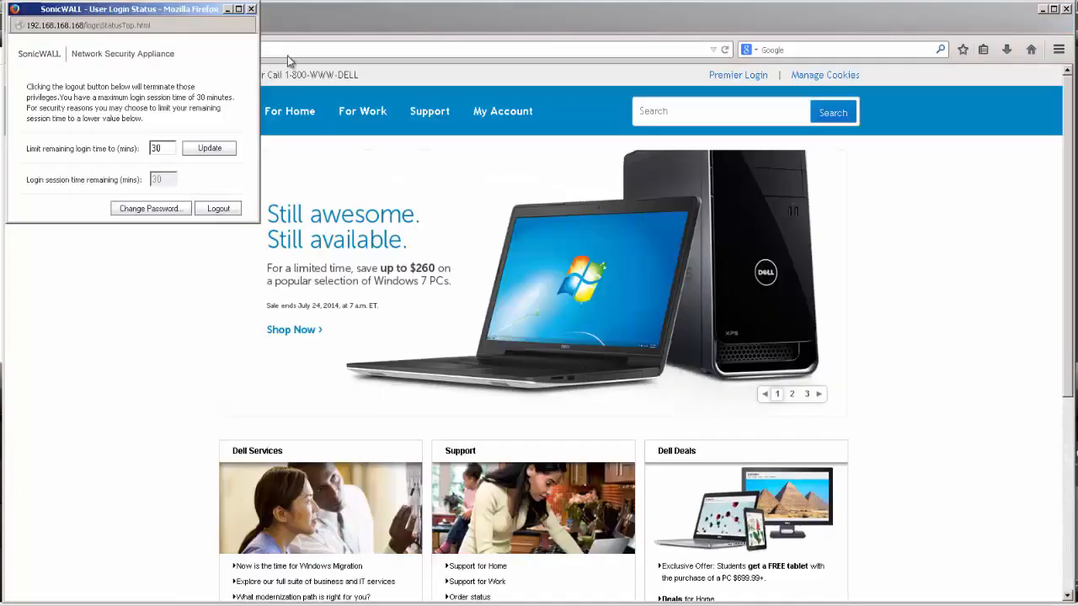
left_click(287, 56)
left_click(288, 55)
type("mail.yahoo.com/")
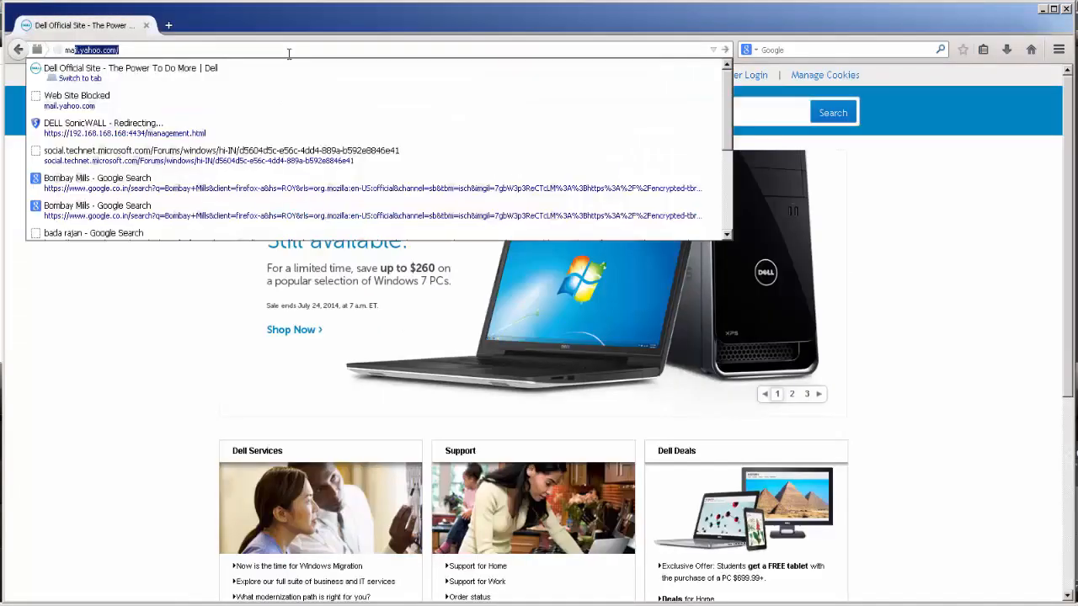
key("Return")
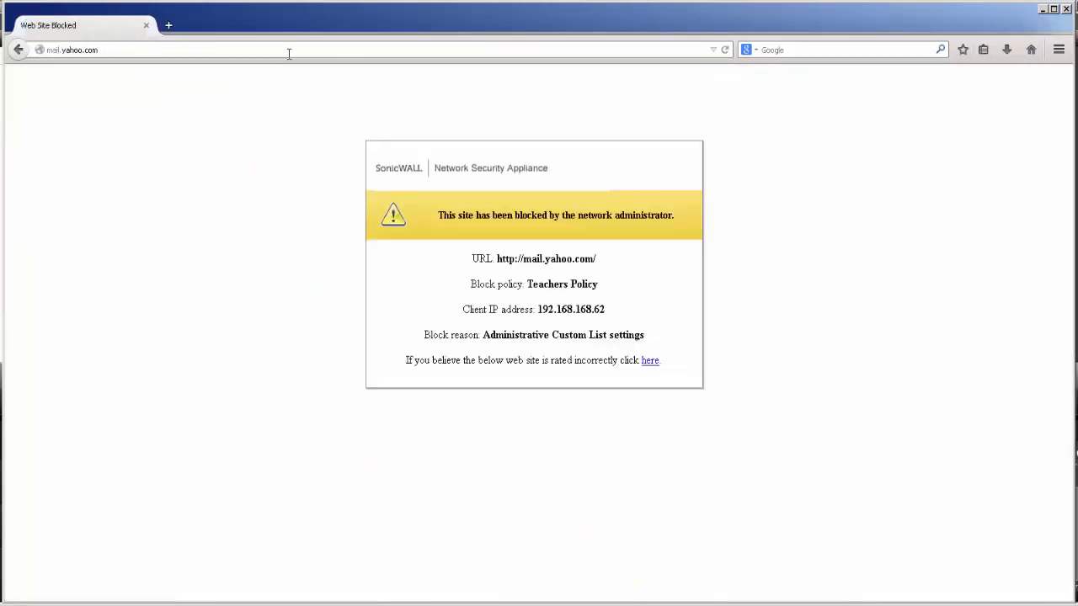
Log out of the firewall from the User Login Status window, then browse to stanford.edu
left_click(289, 54)
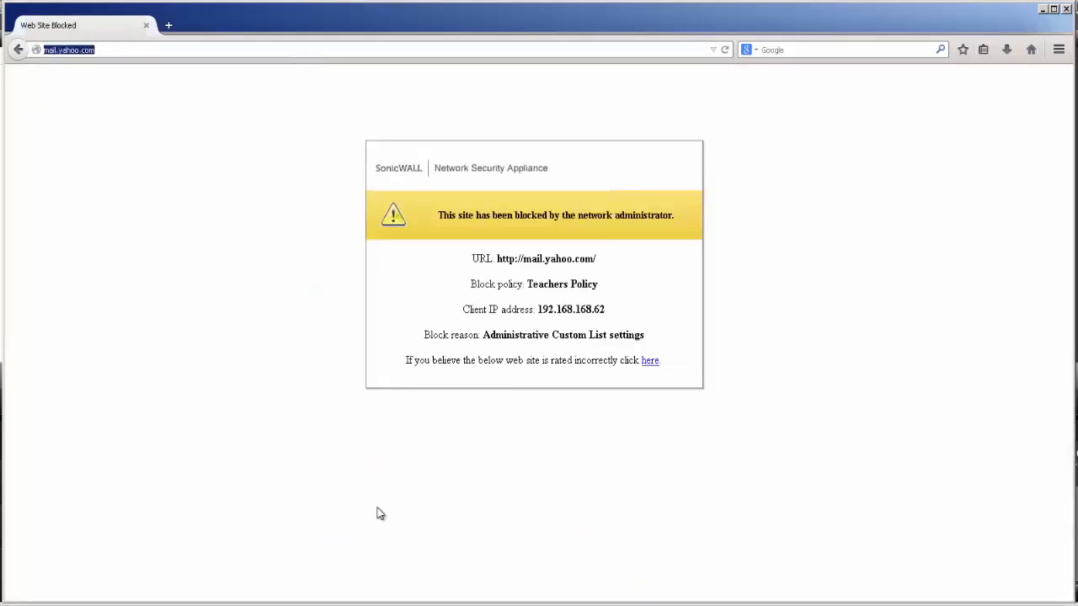
left_click(226, 605)
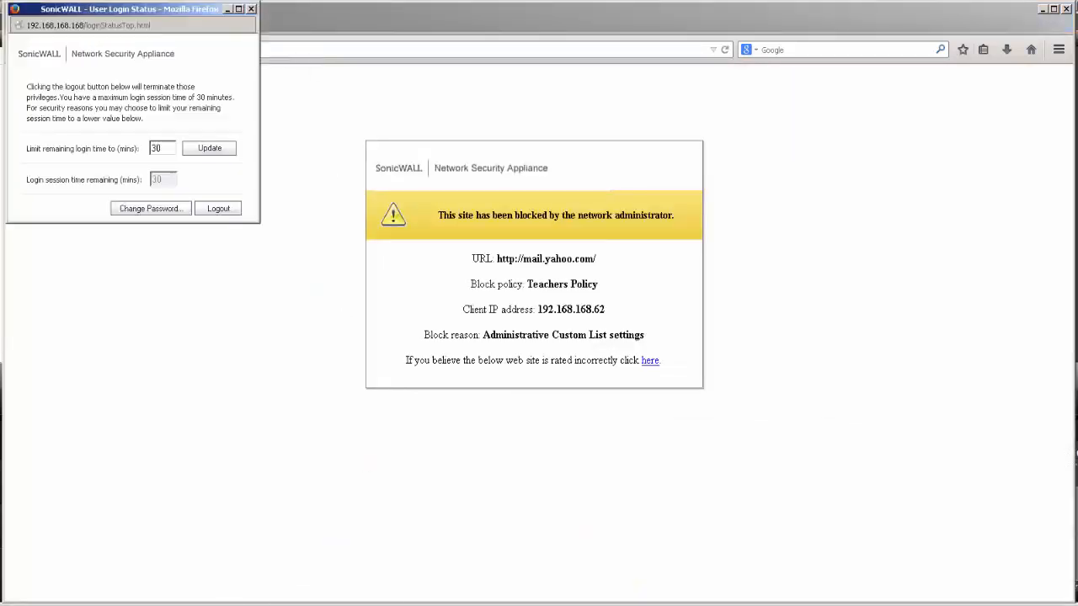
left_click(217, 209)
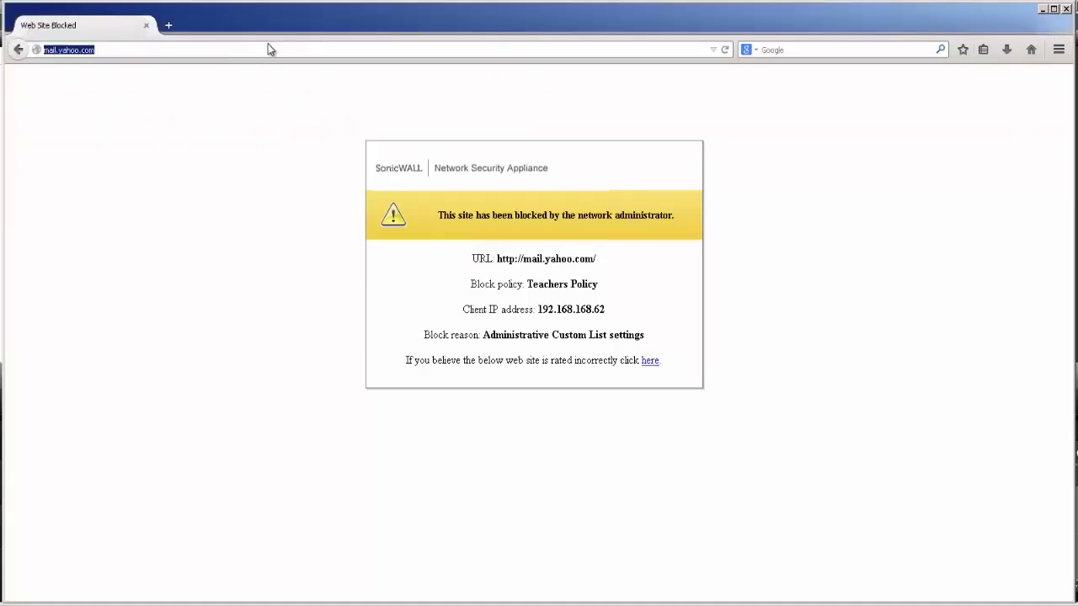
type("stanford.edu/")
key("Return")
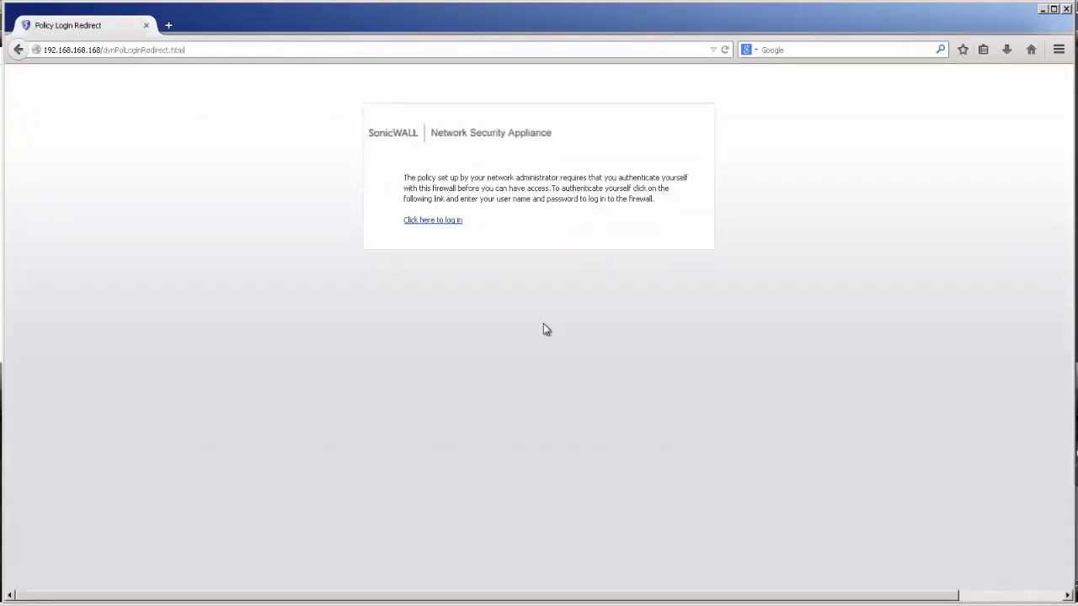
Log in to the firewall as the second user with their username and password
left_click(455, 221)
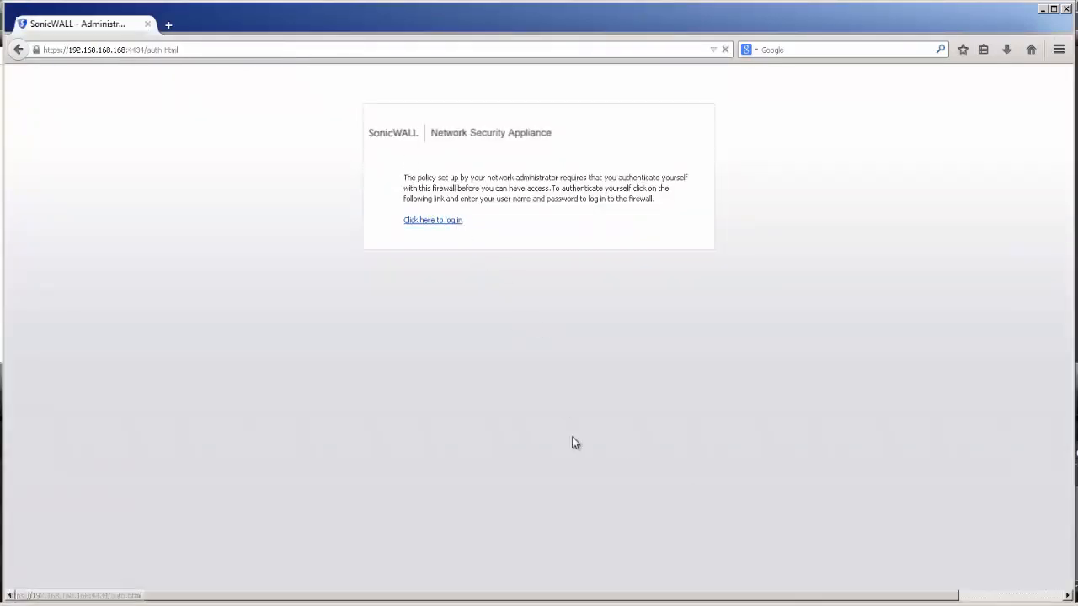
type("user1")
key("Tab")
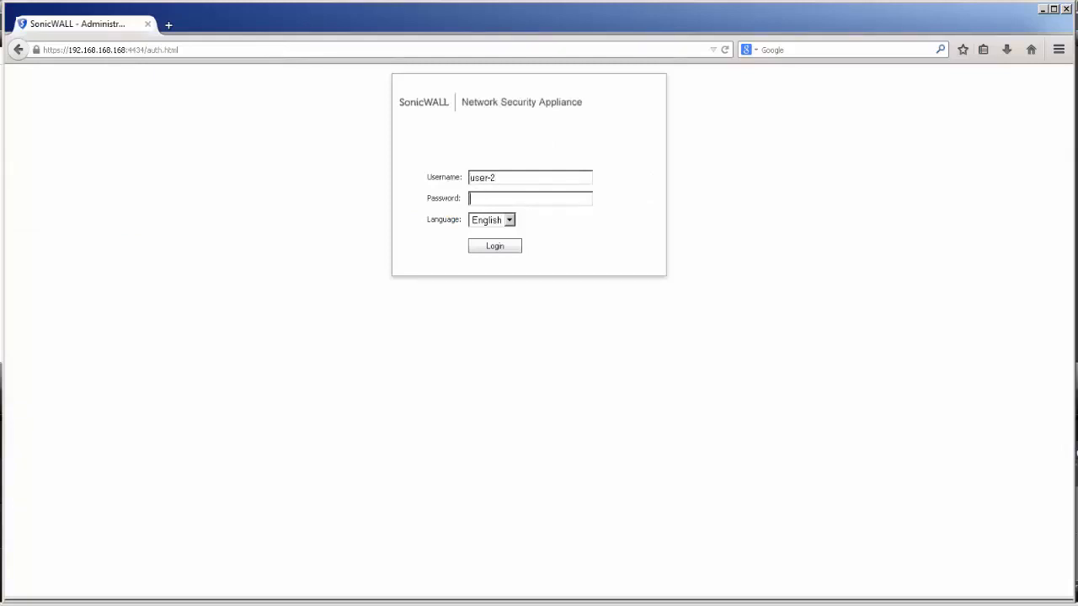
type("••••")
key("Return")
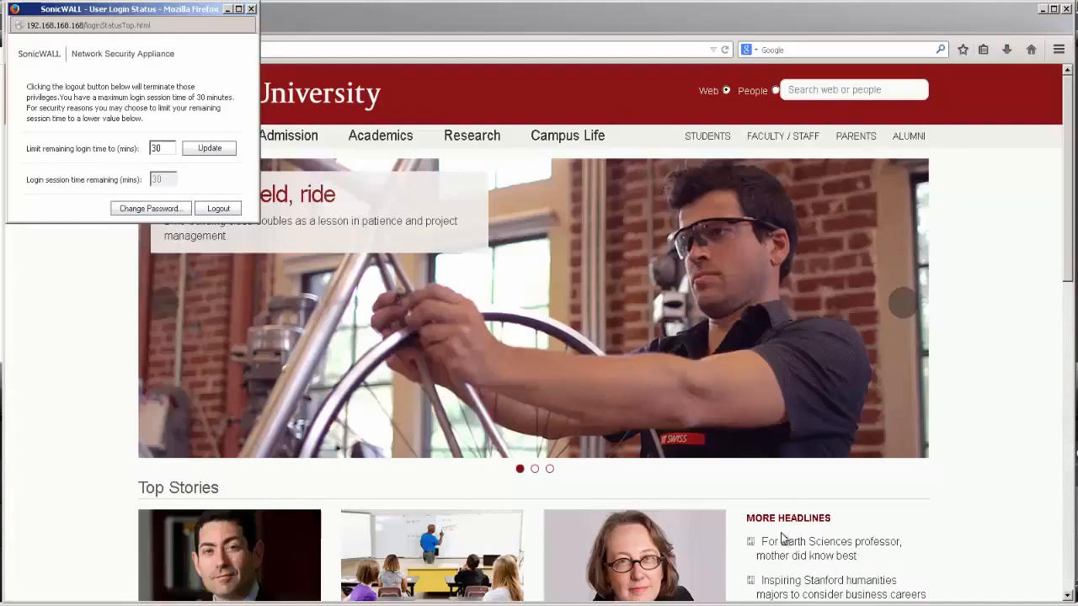
Browse to gmail.com, which fails with a connection reset error
left_click(532, 51)
left_click(532, 52)
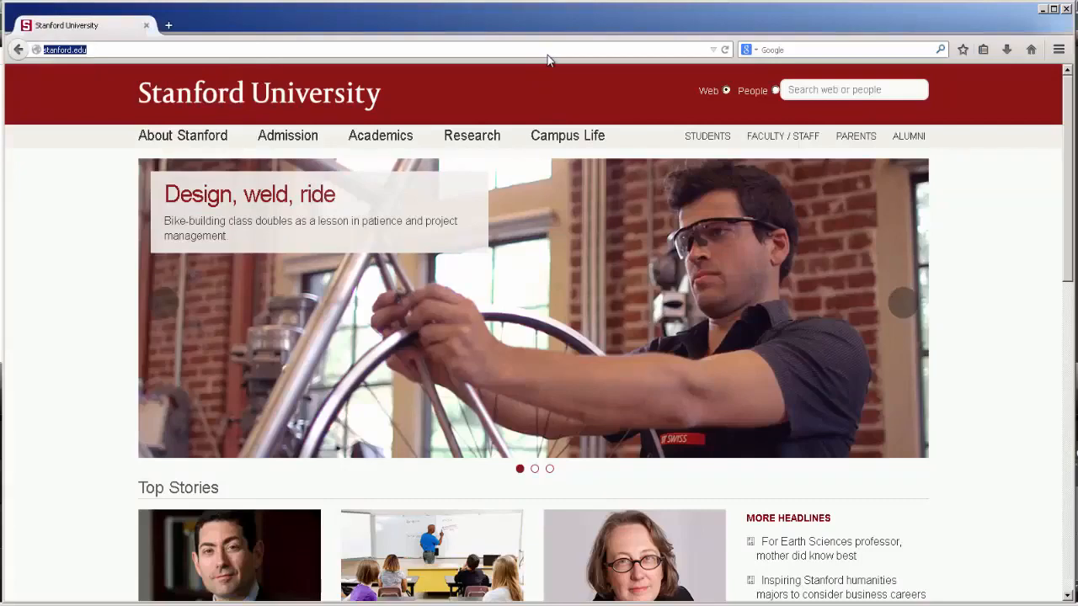
type("gmail.com/")
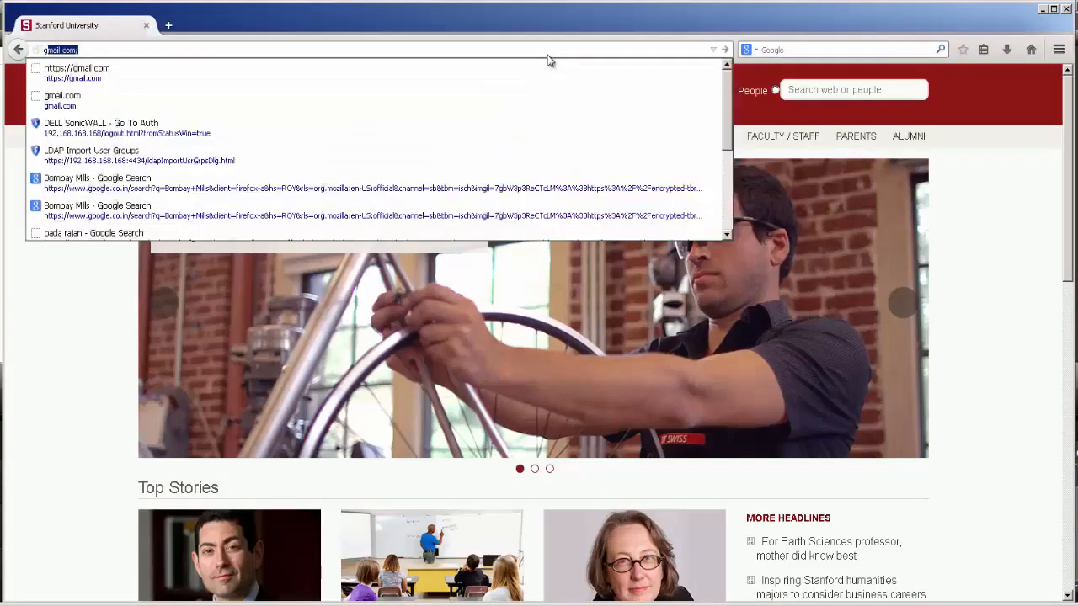
key("Return")
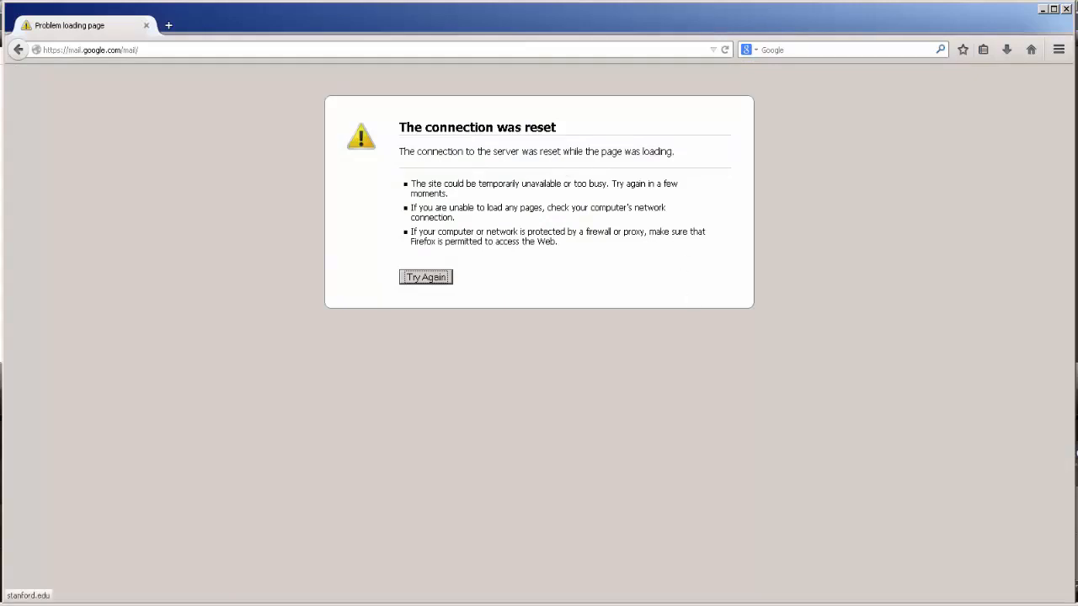
left_click(25, 604)
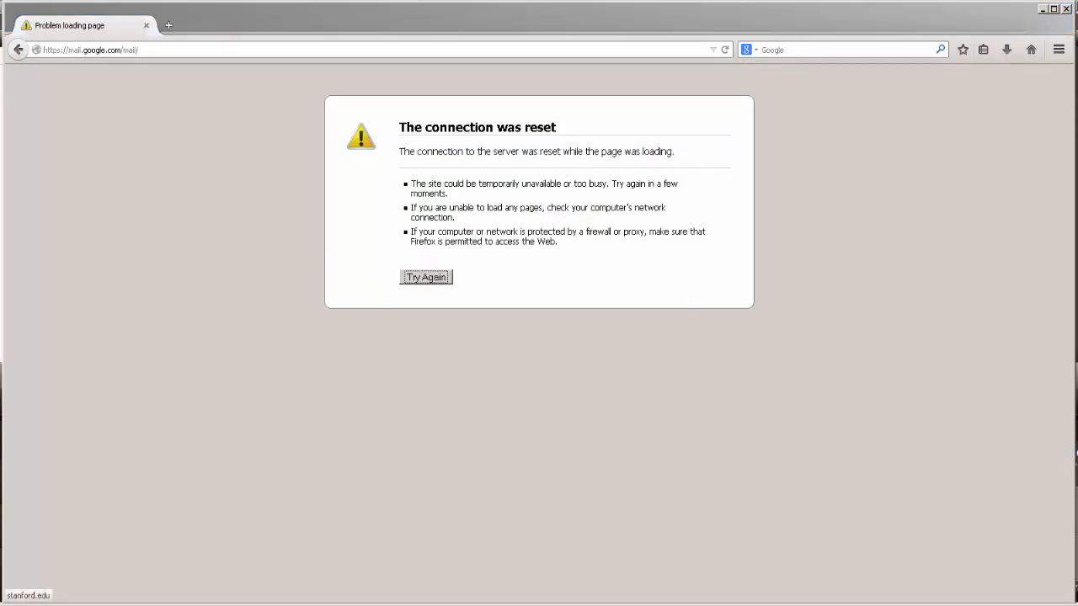